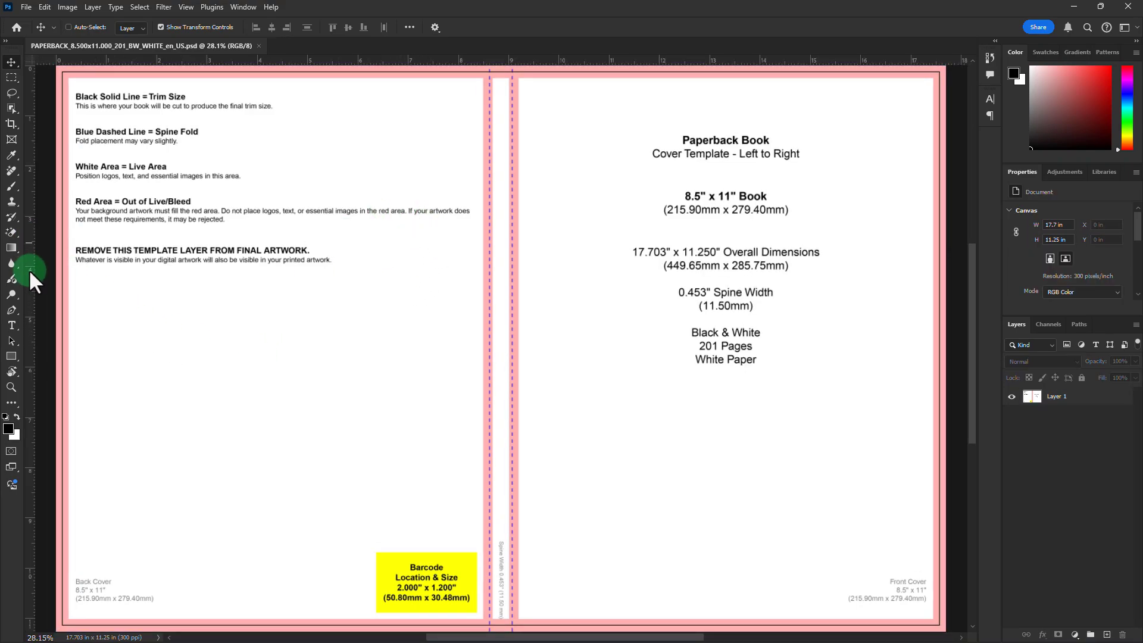
Place two vertical guides along the outer edges of the red strips on both sides of the spine.
{"action": "left_click_drag", "start_coordinate": [27, 266], "coordinate": [485, 289]}
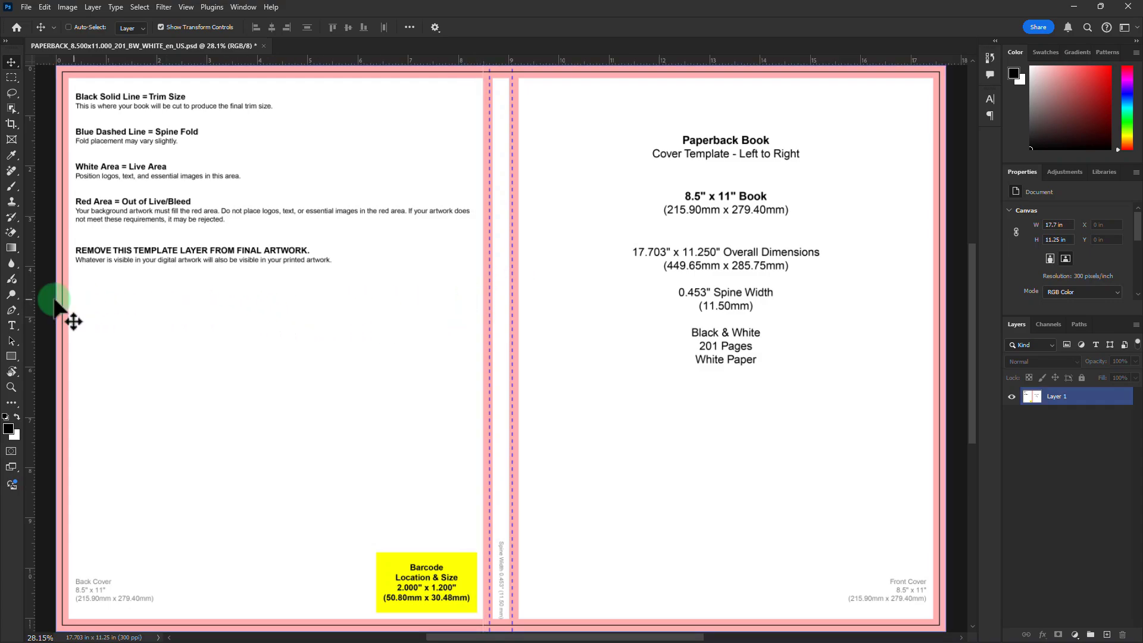
{"action": "left_click_drag", "start_coordinate": [29, 287], "coordinate": [518, 335]}
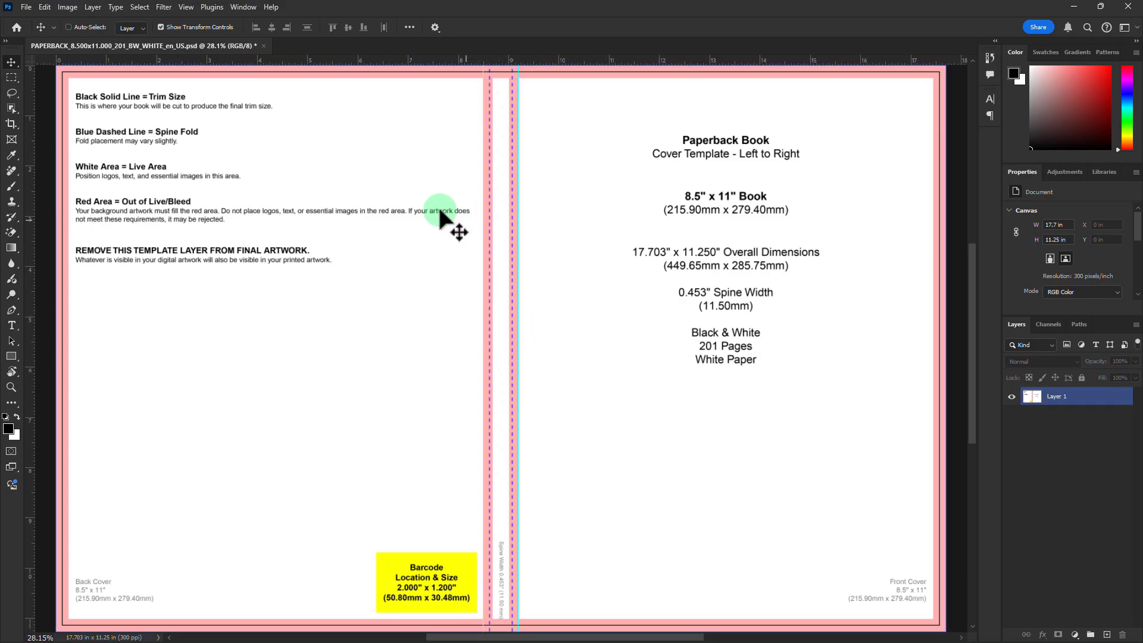
{"action": "left_click", "coordinate": [1031, 523]}
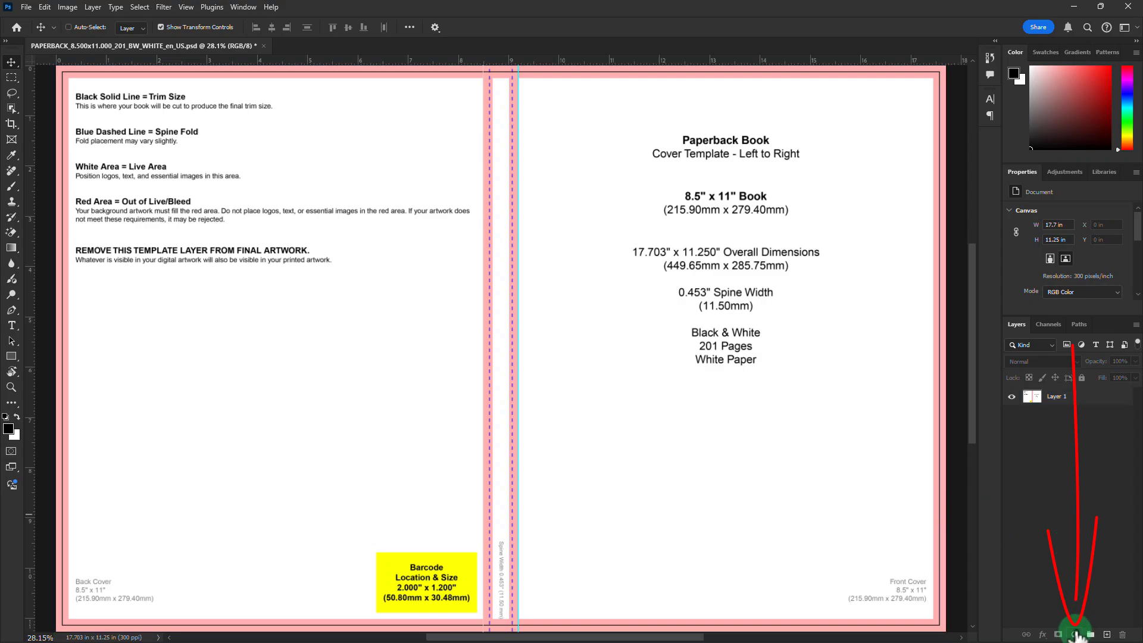
Add a Gradient Fill layer over the template using a green-to-yellow preset from the Greens group.
{"action": "left_click", "coordinate": [1075, 635]}
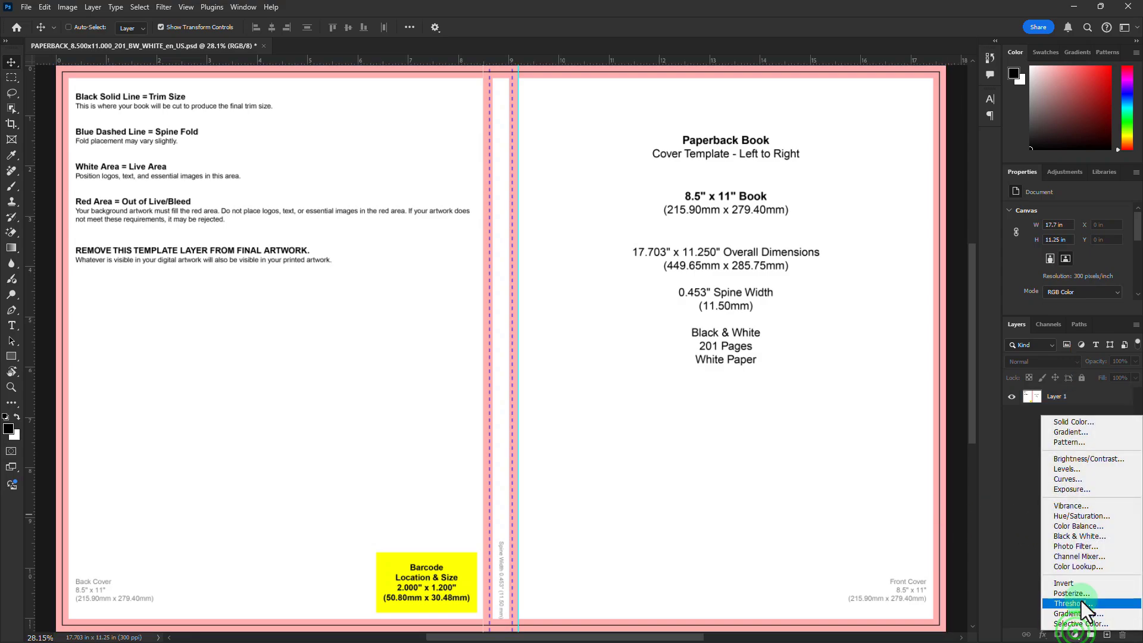
{"action": "left_click", "coordinate": [1067, 430]}
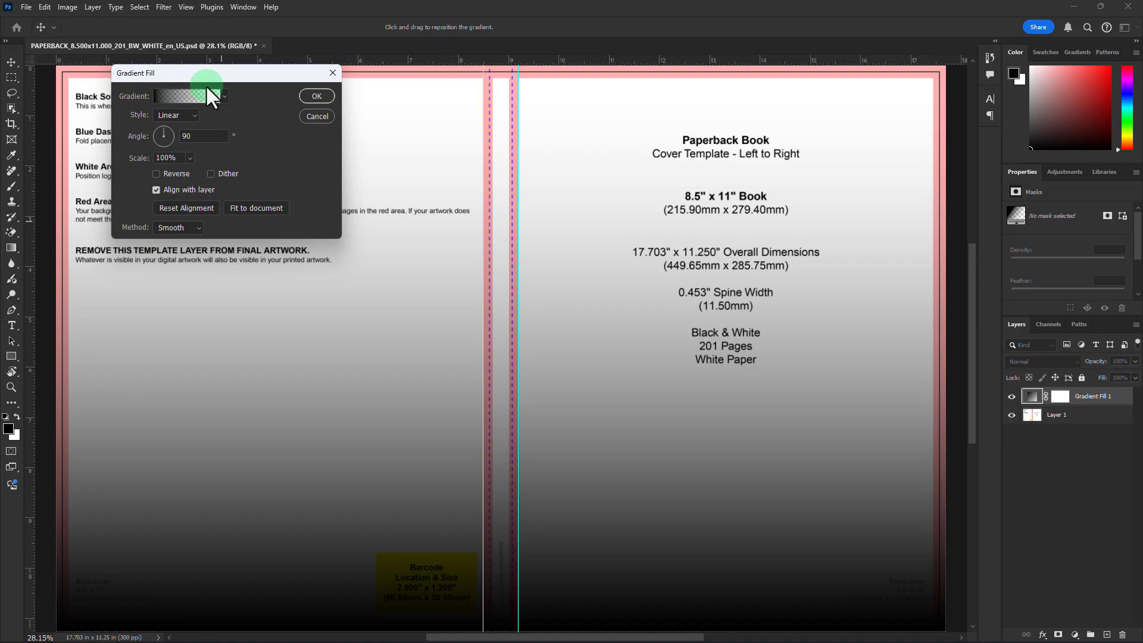
{"action": "left_click", "coordinate": [225, 95]}
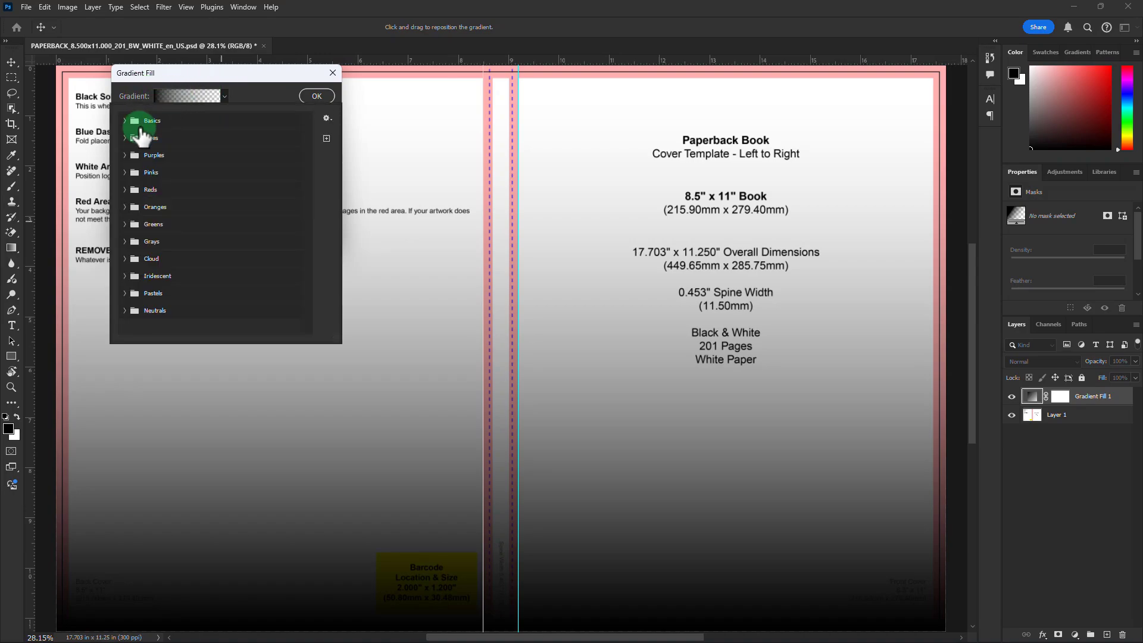
{"action": "left_click", "coordinate": [153, 224]}
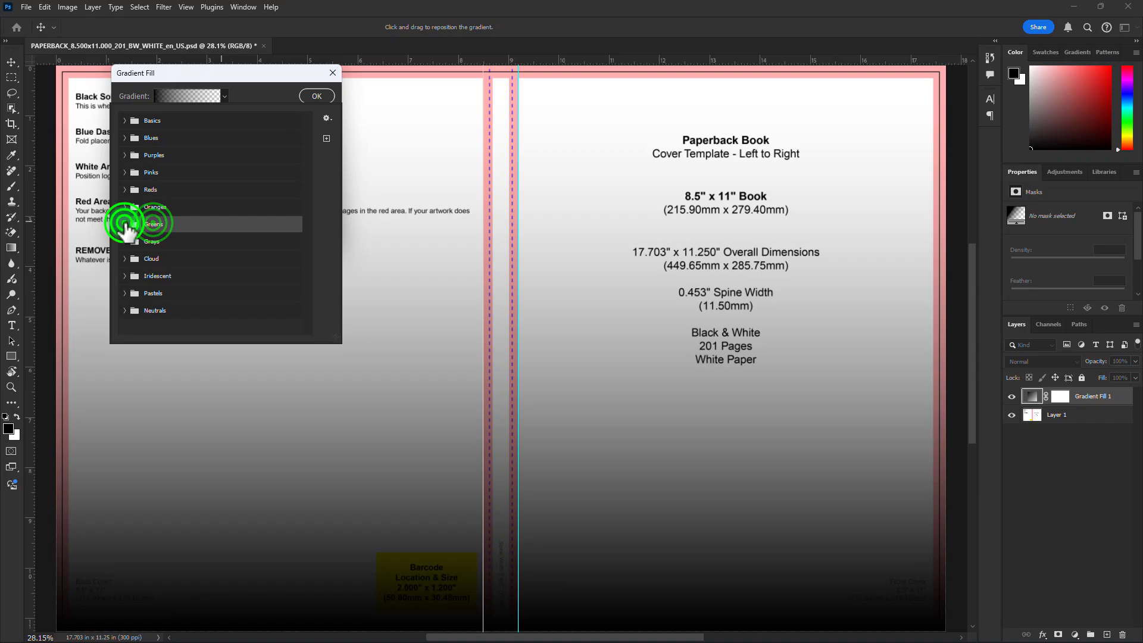
{"action": "left_click", "coordinate": [125, 224]}
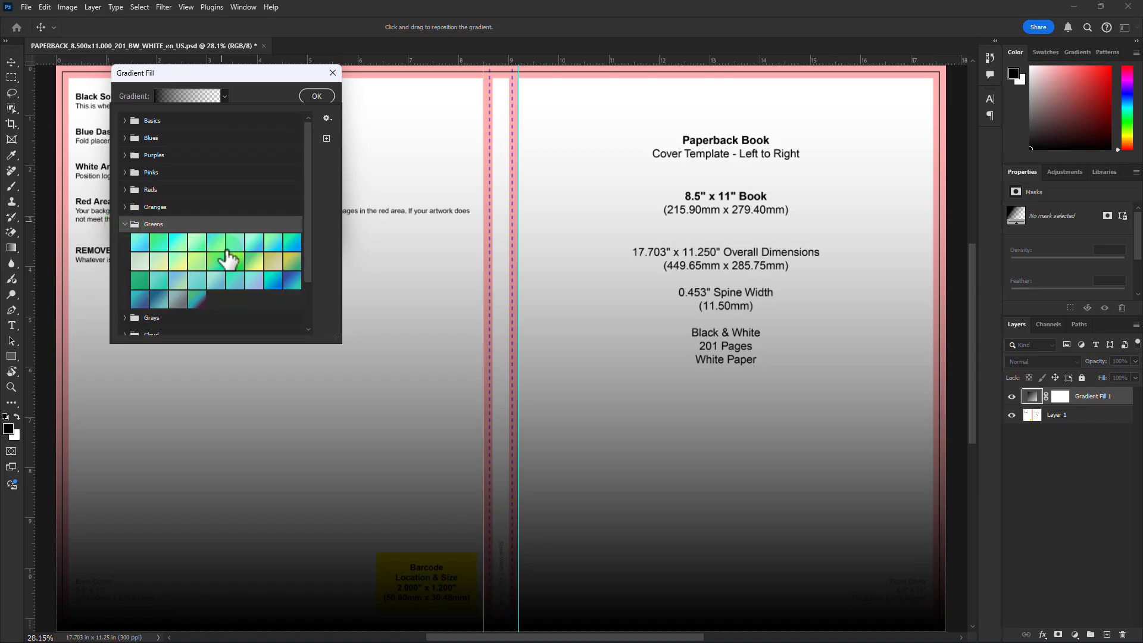
{"action": "left_click", "coordinate": [250, 260]}
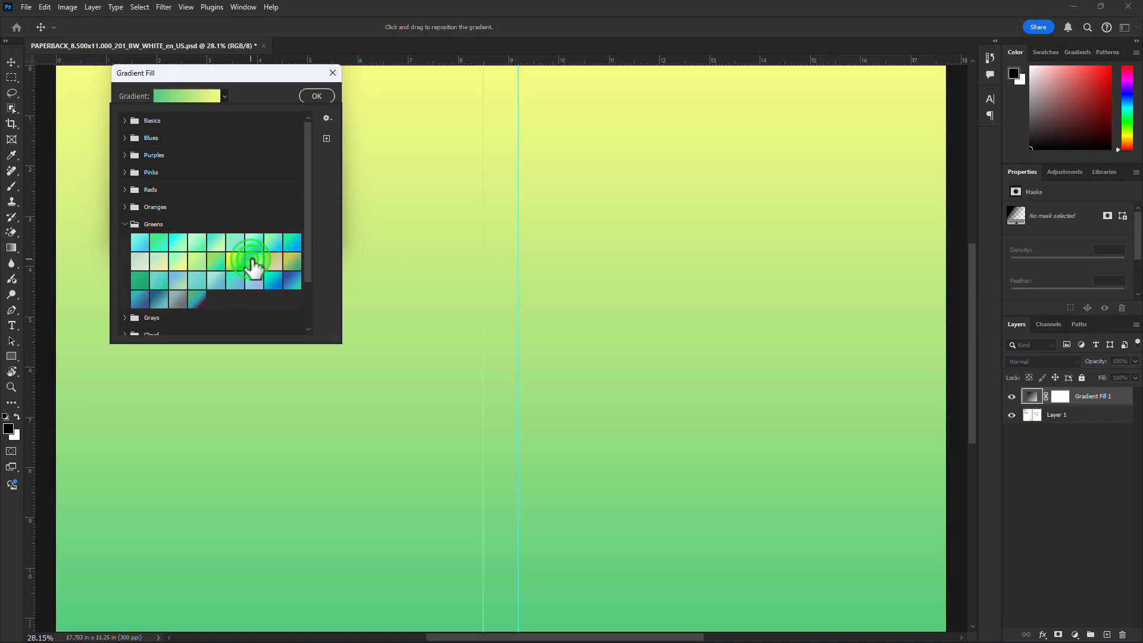
{"action": "left_click", "coordinate": [315, 94]}
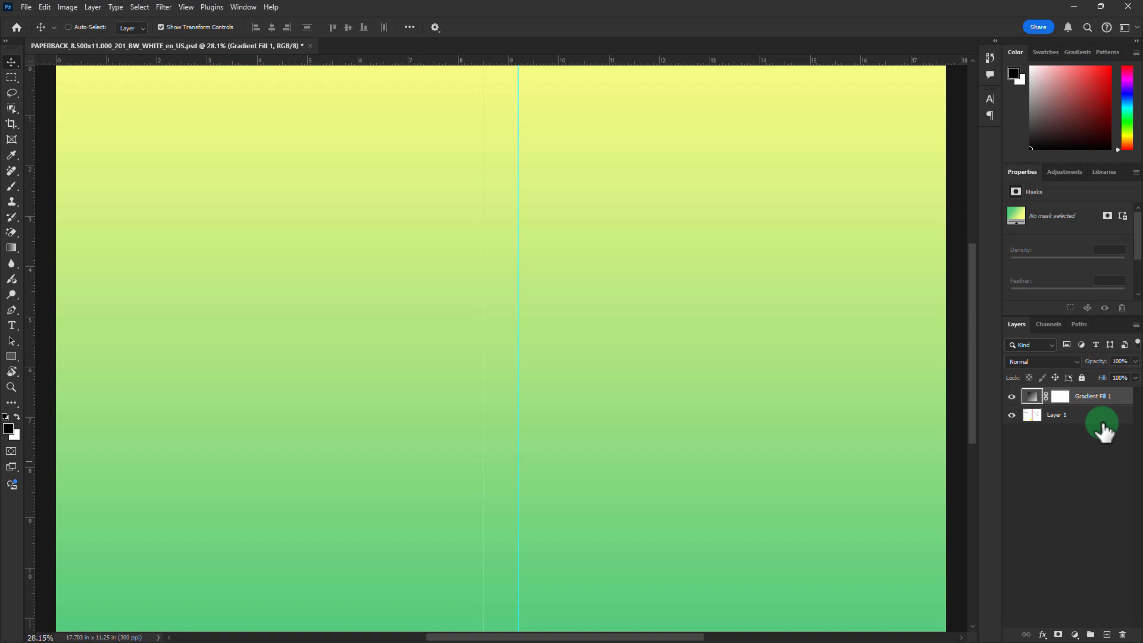
Duplicate the Gradient Fill 1 layer and convert the copy to a smart object.
{"action": "left_click", "coordinate": [1125, 393]}
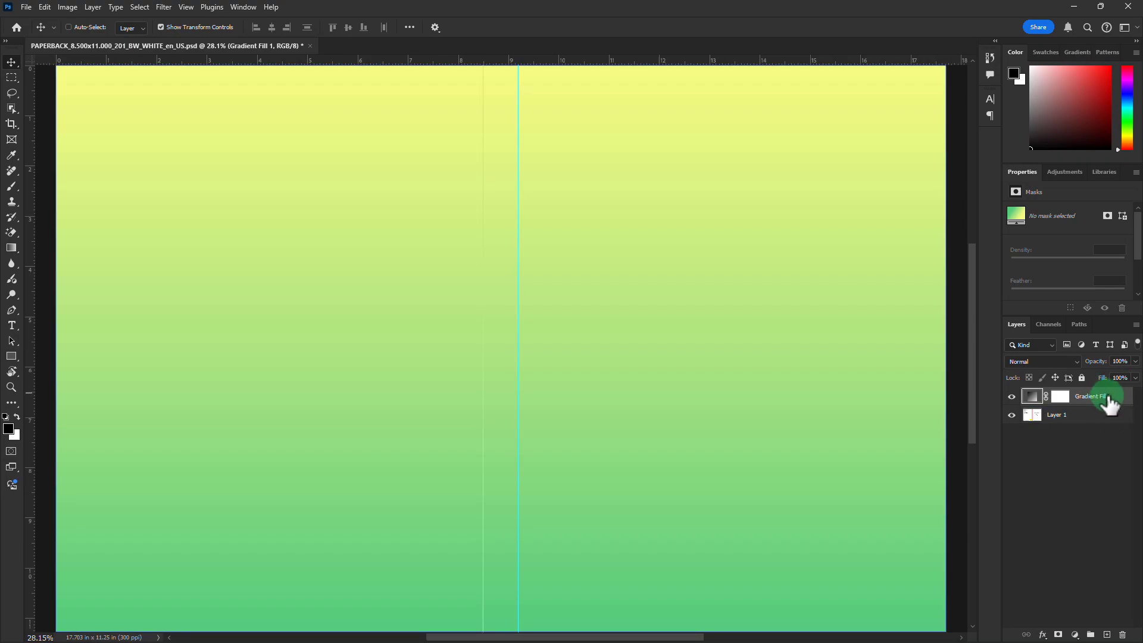
{"action": "right_click", "coordinate": [1109, 397]}
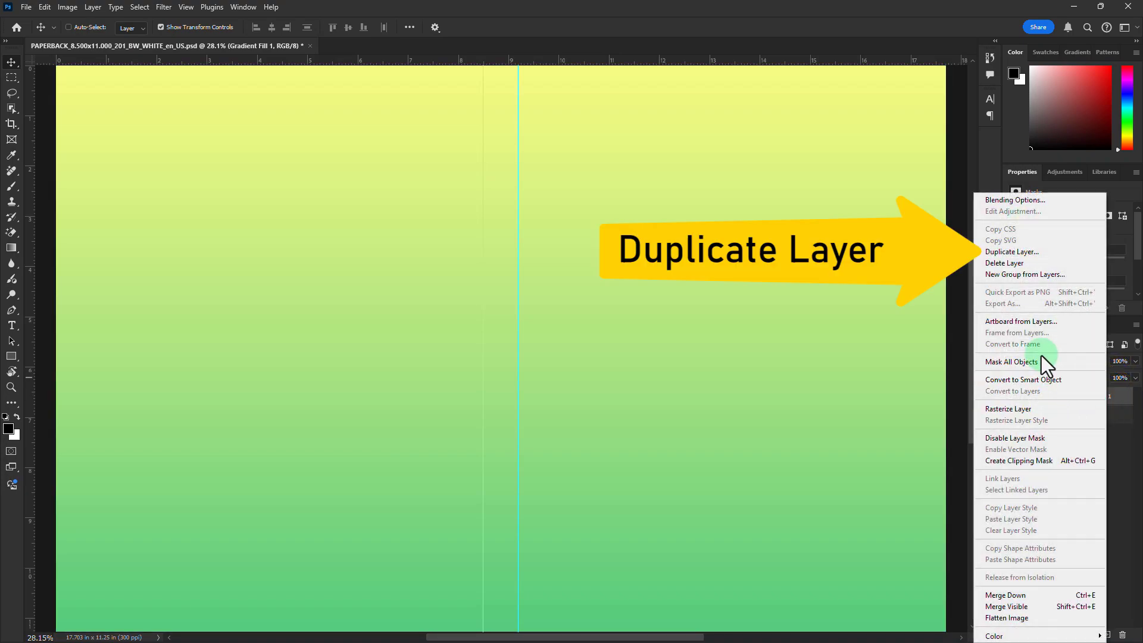
{"action": "left_click", "coordinate": [1016, 252]}
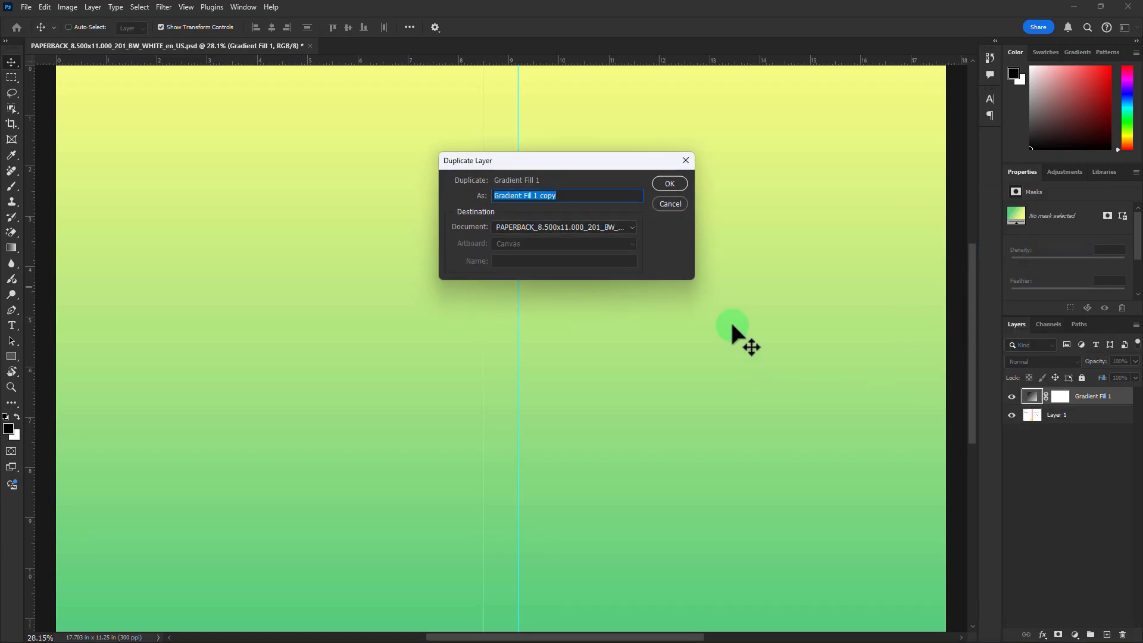
{"action": "left_click", "coordinate": [670, 183]}
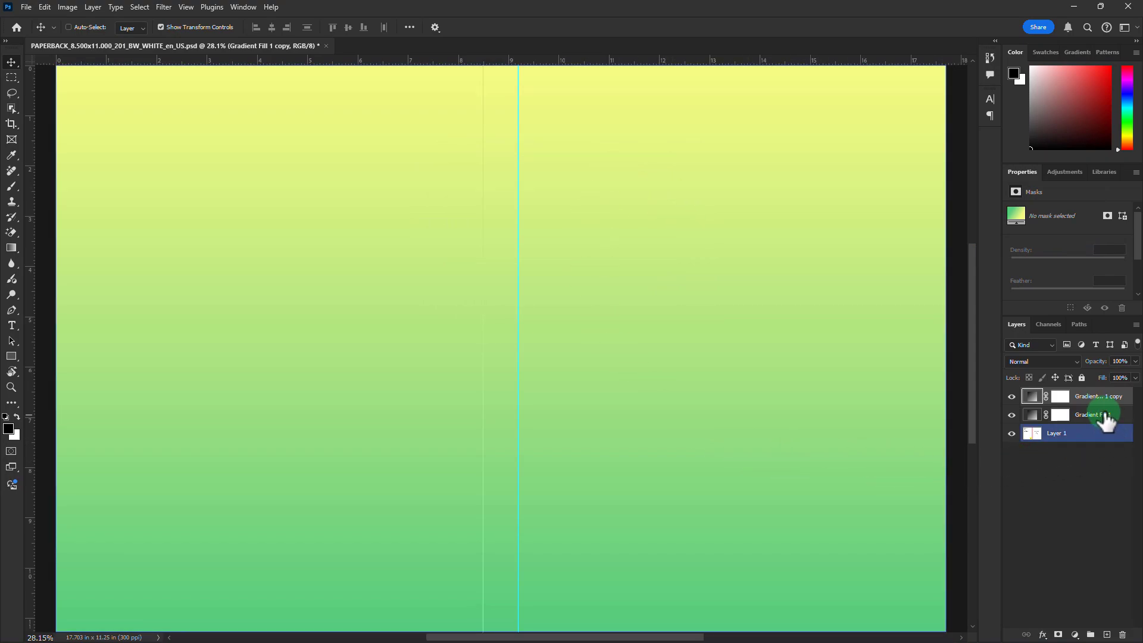
{"action": "left_click", "coordinate": [1092, 395]}
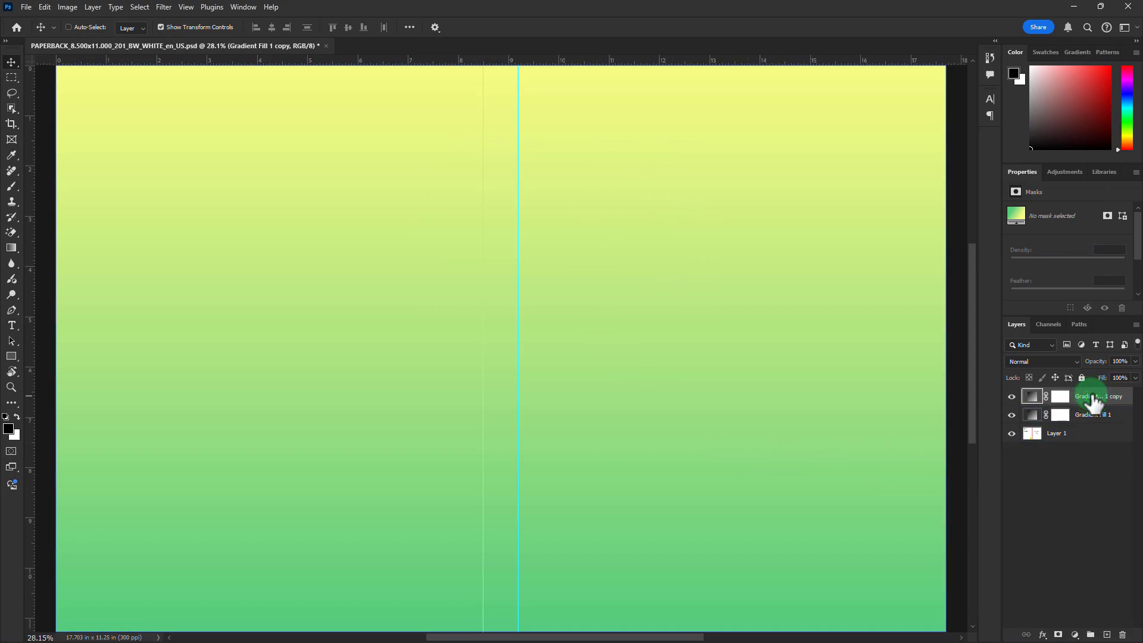
{"action": "right_click", "coordinate": [1092, 397]}
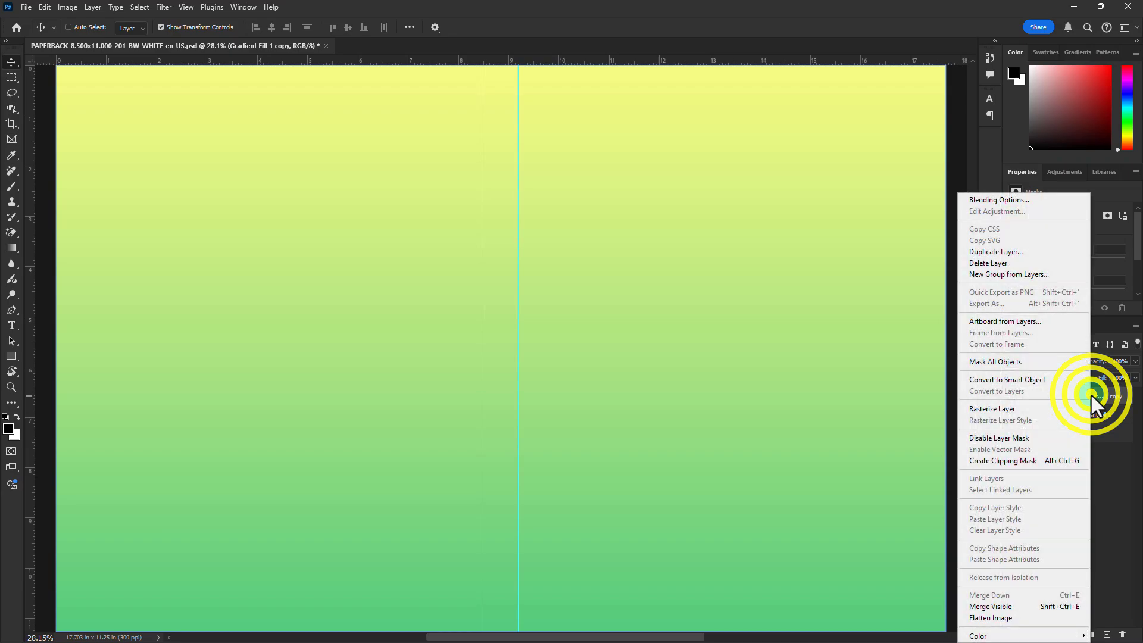
{"action": "left_click", "coordinate": [1004, 382]}
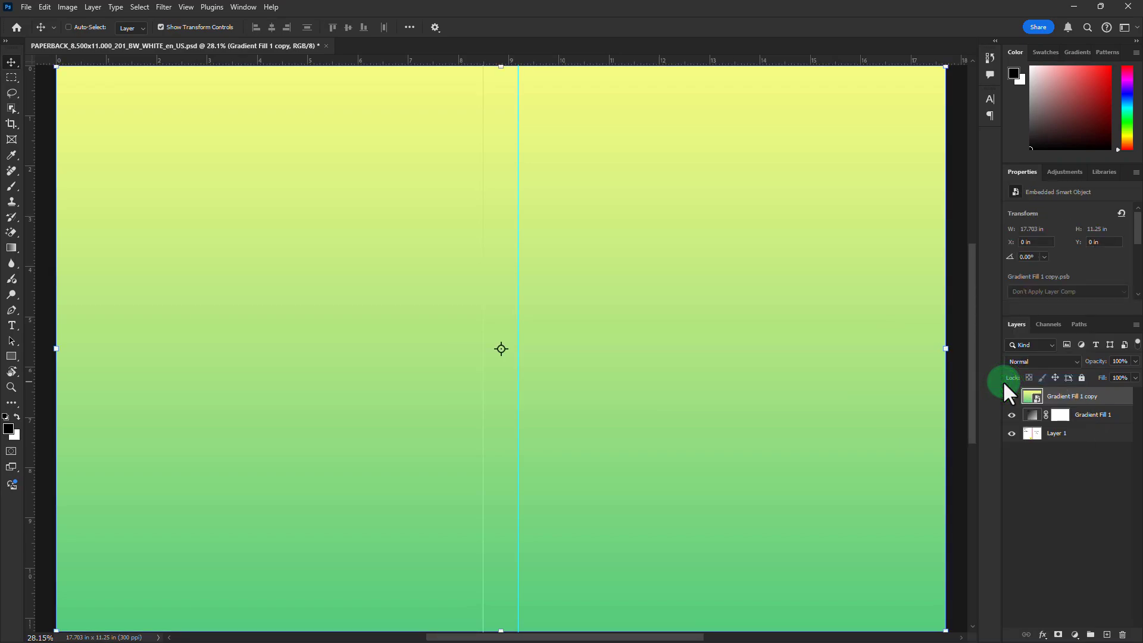
Squeeze the gradient copy horizontally to fit between the two spine guides and rotate it 180 degrees.
{"action": "left_click_drag", "start_coordinate": [596, 270], "coordinate": [575, 268]}
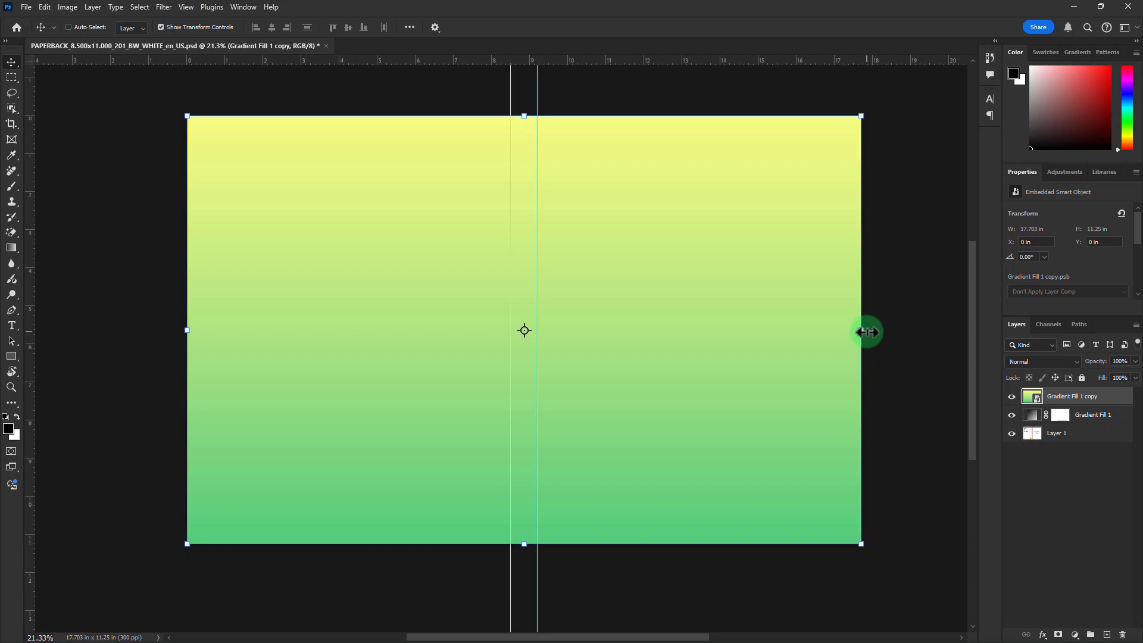
{"action": "left_click_drag", "start_coordinate": [867, 332], "coordinate": [537, 331]}
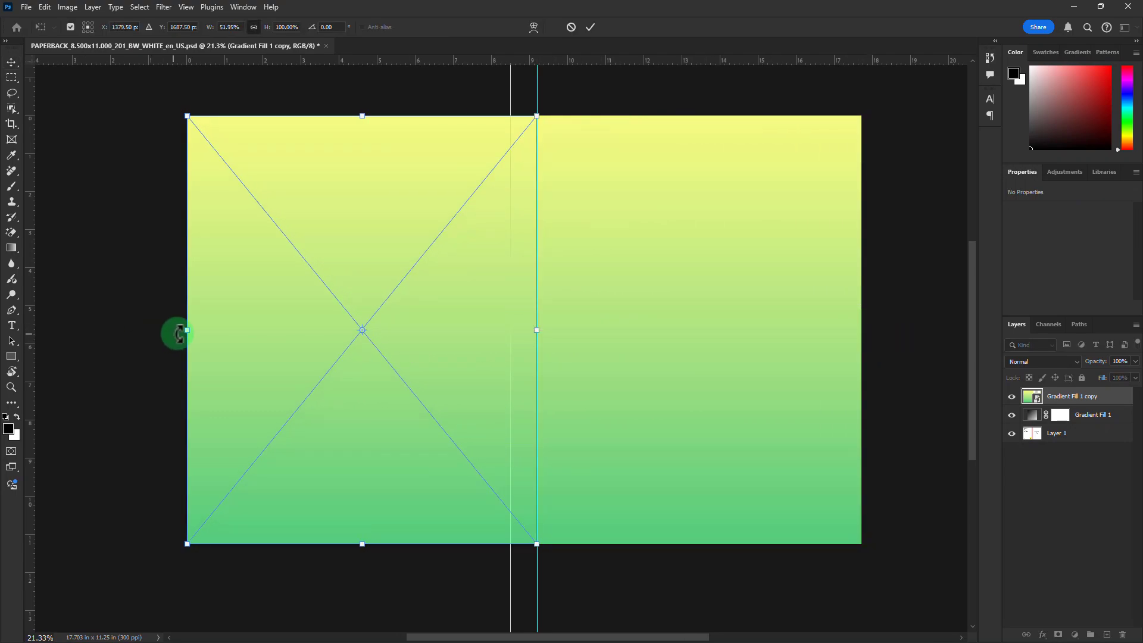
{"action": "left_click_drag", "start_coordinate": [179, 332], "coordinate": [511, 331]}
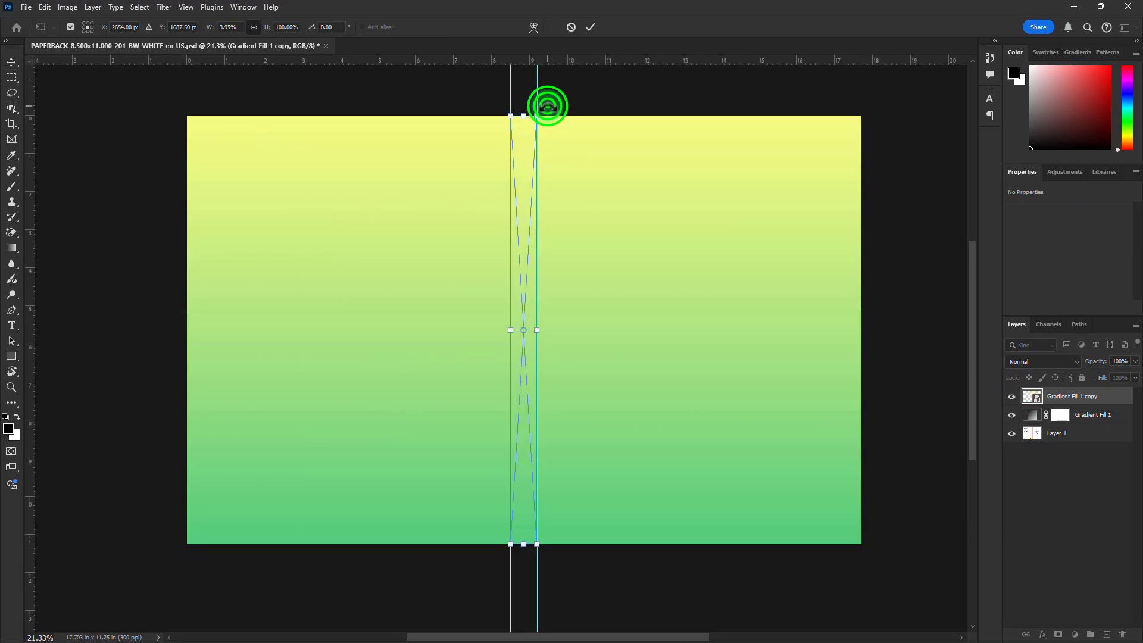
{"action": "left_click_drag", "start_coordinate": [548, 106], "coordinate": [506, 467]}
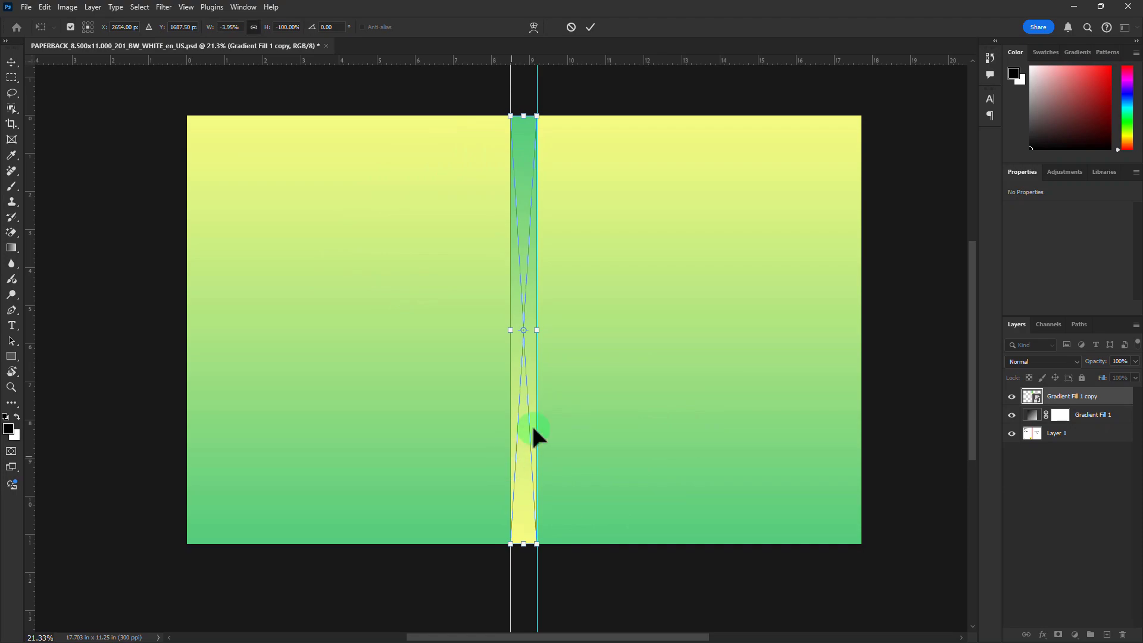
{"action": "left_click", "coordinate": [591, 25]}
Place the Character 1 and Character 2 images from the Design folder into the cover document.
{"action": "left_click_drag", "start_coordinate": [580, 246], "coordinate": [594, 242]}
{"action": "key", "text": "ctrl+0"}
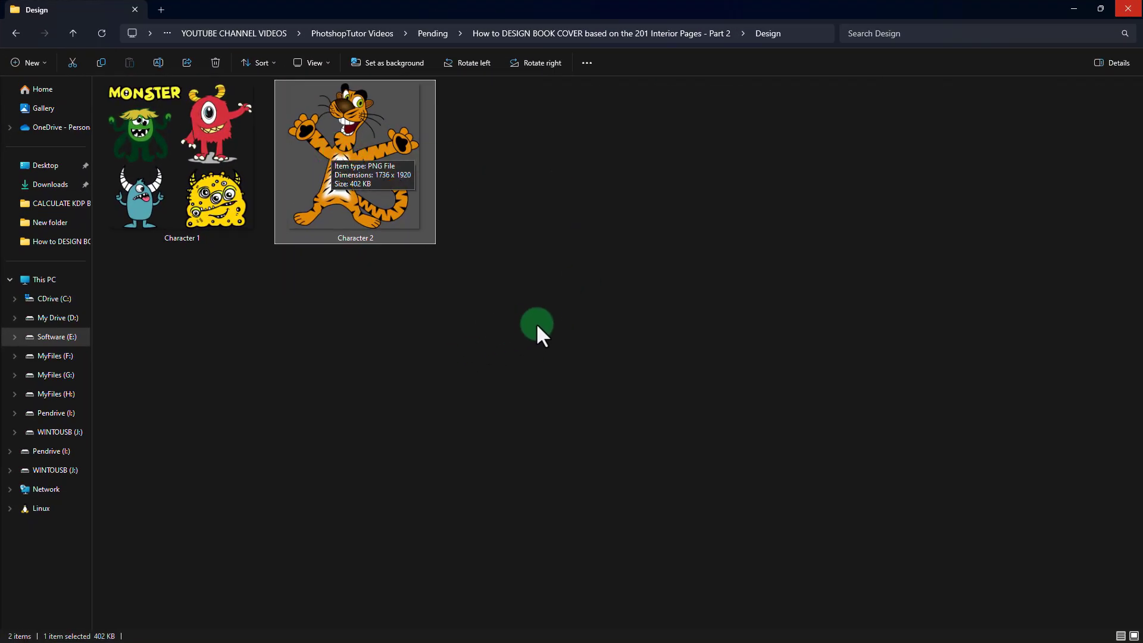
{"action": "left_click_drag", "start_coordinate": [539, 334], "coordinate": [581, 340]}
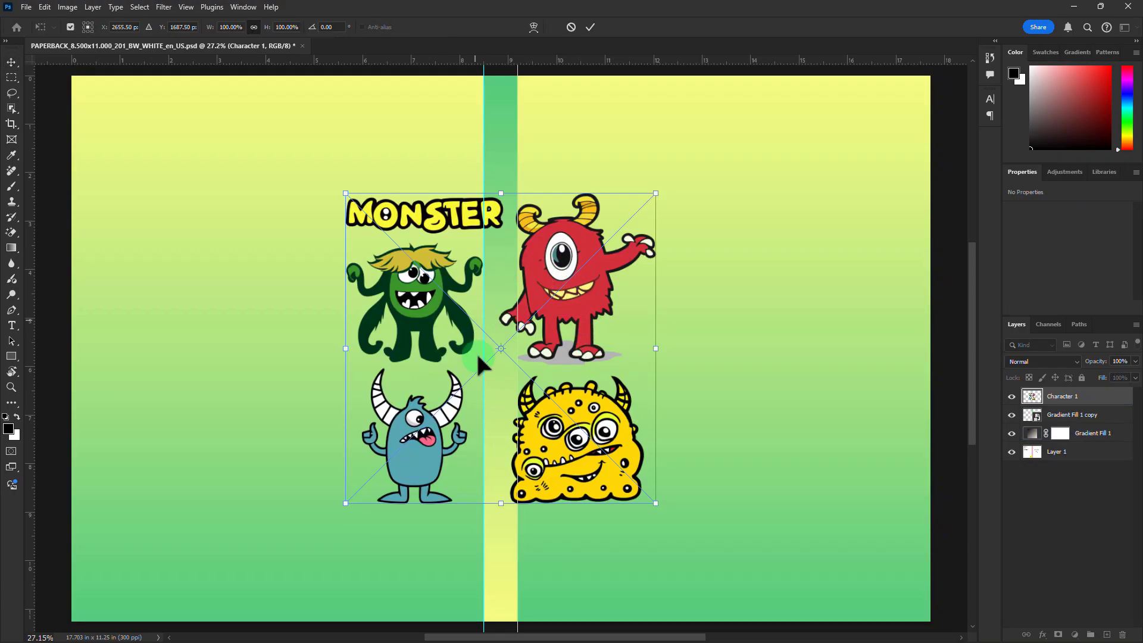
{"action": "left_click", "coordinate": [589, 26]}
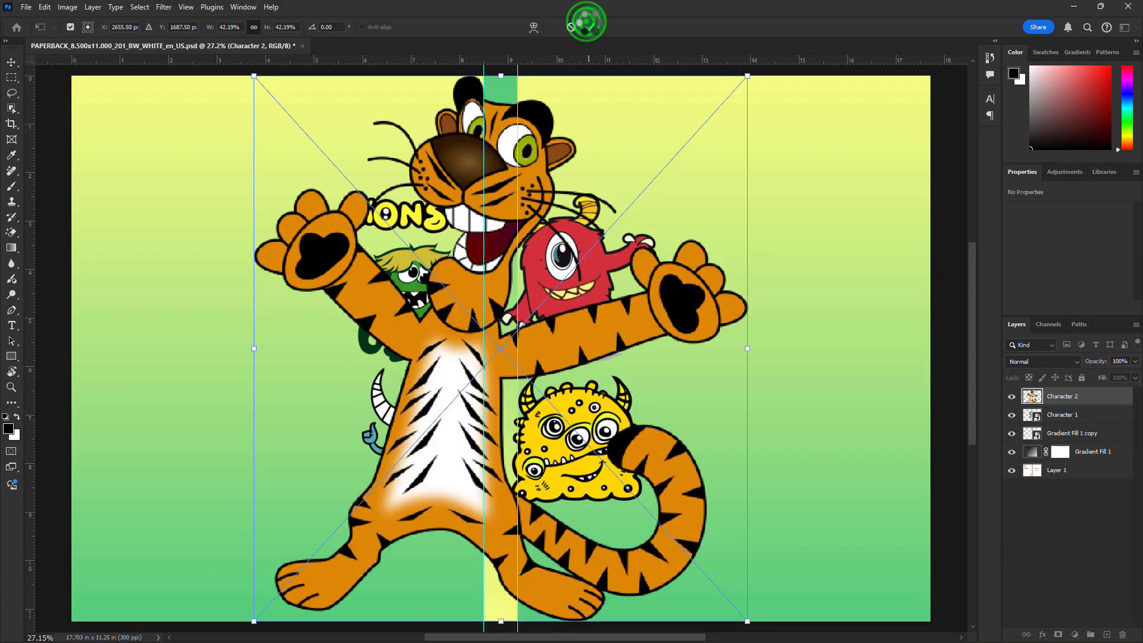
{"action": "left_click", "coordinate": [589, 26]}
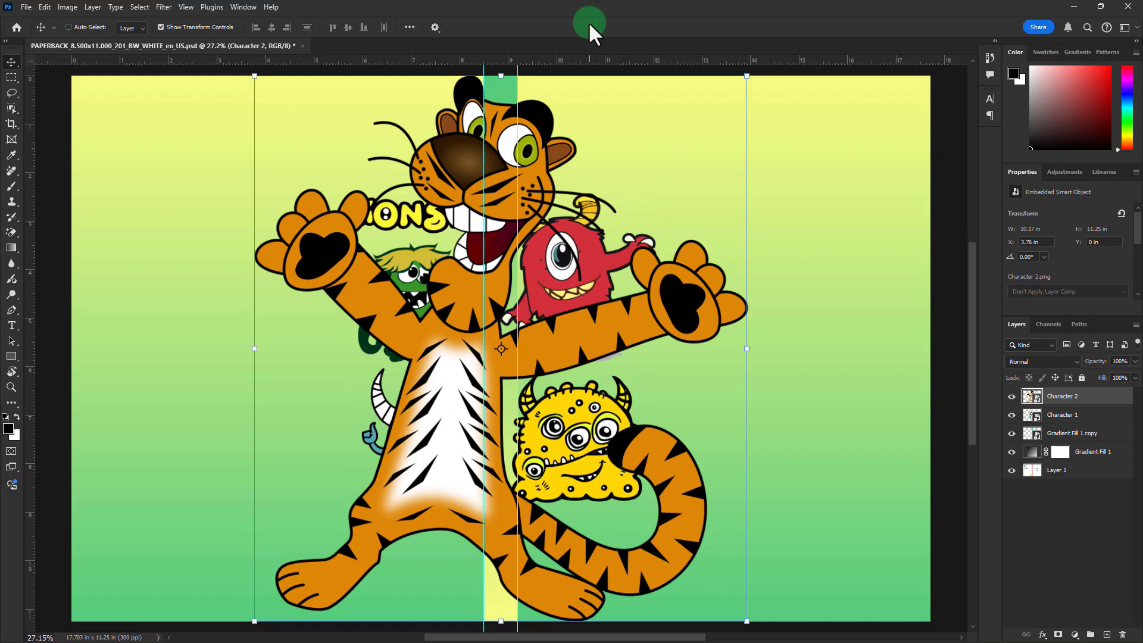
Scale the Character 2 tiger down to about 22.6% and move it onto the back cover.
{"action": "key", "text": "ctrl+t"}
{"action": "left_click_drag", "start_coordinate": [747, 77], "coordinate": [519, 329]}
{"action": "left_click_drag", "start_coordinate": [371, 392], "coordinate": [267, 276]}
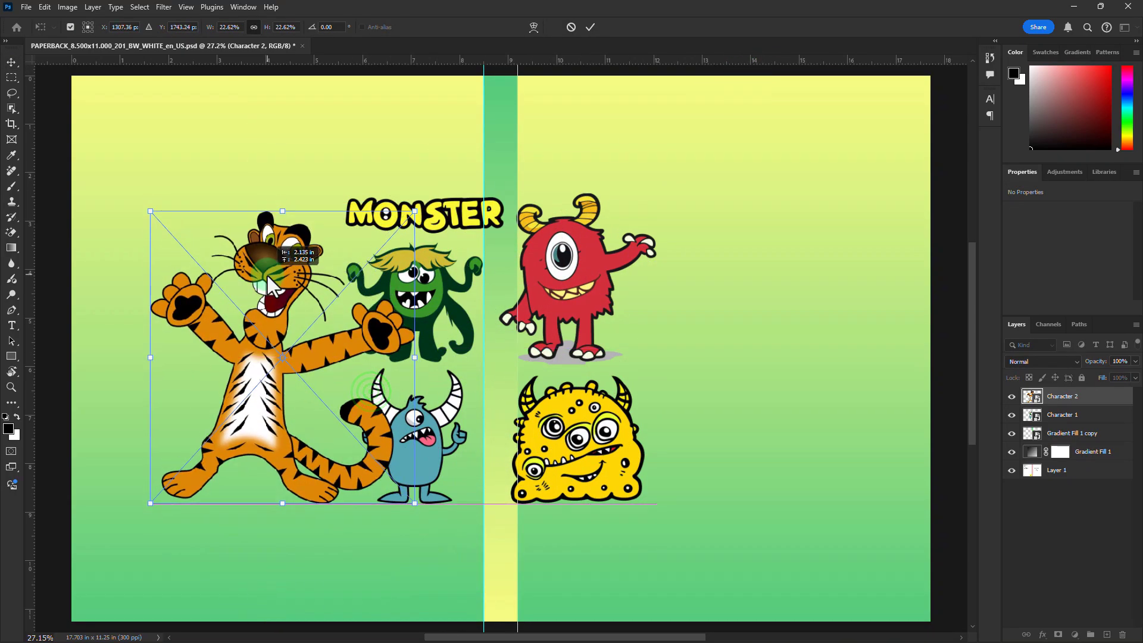
{"action": "left_click", "coordinate": [589, 27]}
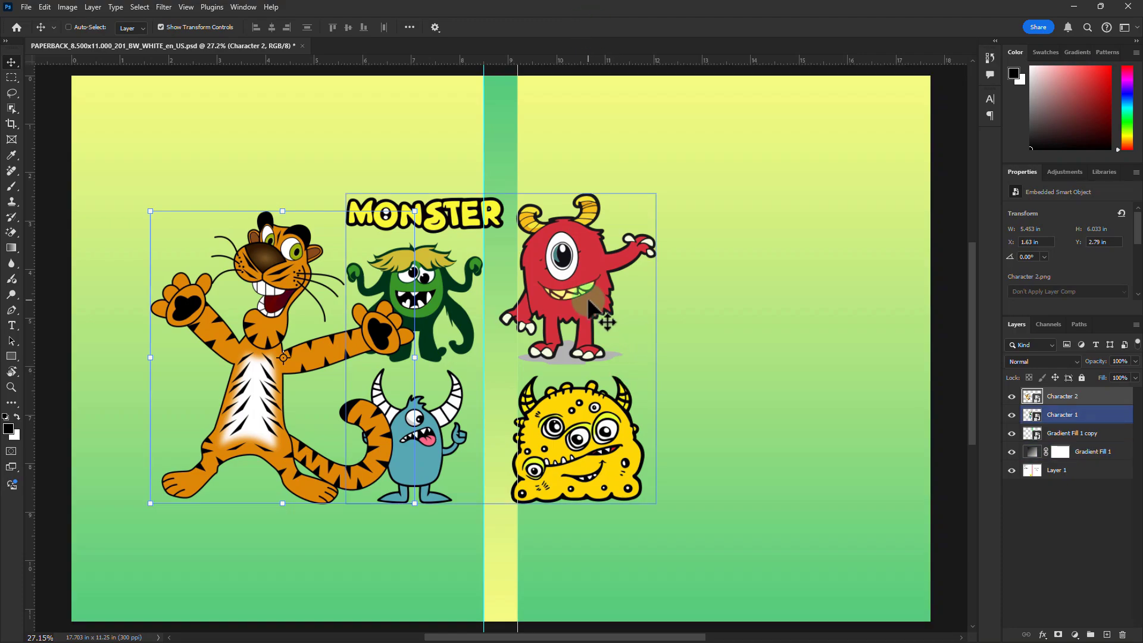
Move the Character 1 monsters onto the front cover and enlarge them to about 103%.
{"action": "left_click", "coordinate": [1106, 412]}
{"action": "left_click_drag", "start_coordinate": [569, 286], "coordinate": [795, 362]}
{"action": "left_click_drag", "start_coordinate": [724, 277], "coordinate": [725, 267]}
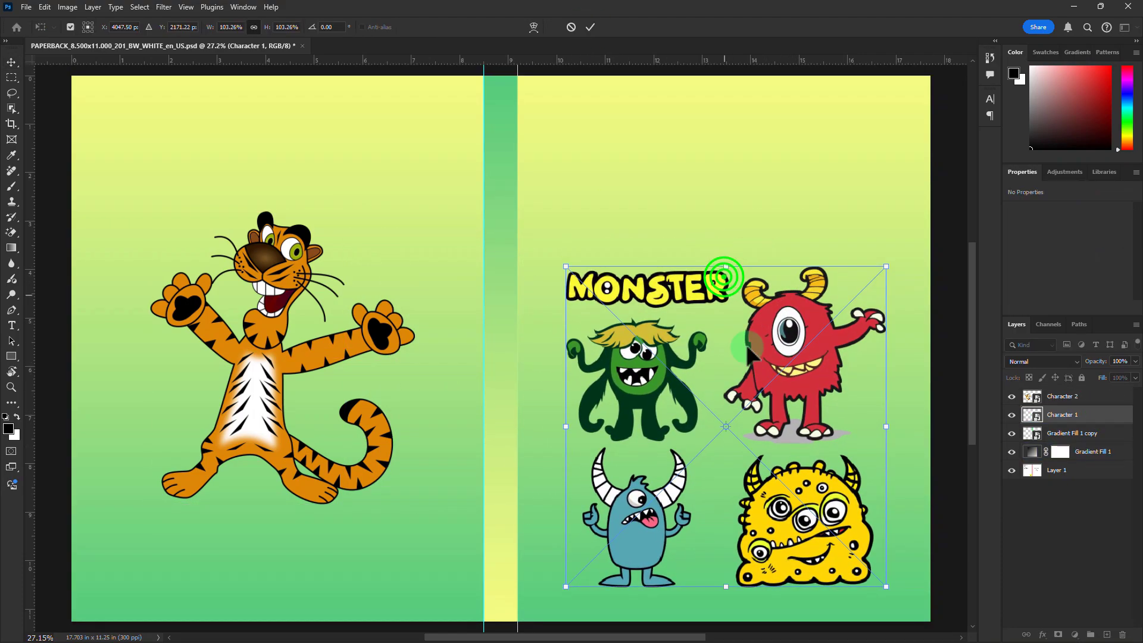
{"action": "left_click_drag", "start_coordinate": [792, 374], "coordinate": [764, 333]}
{"action": "left_click", "coordinate": [504, 244]}
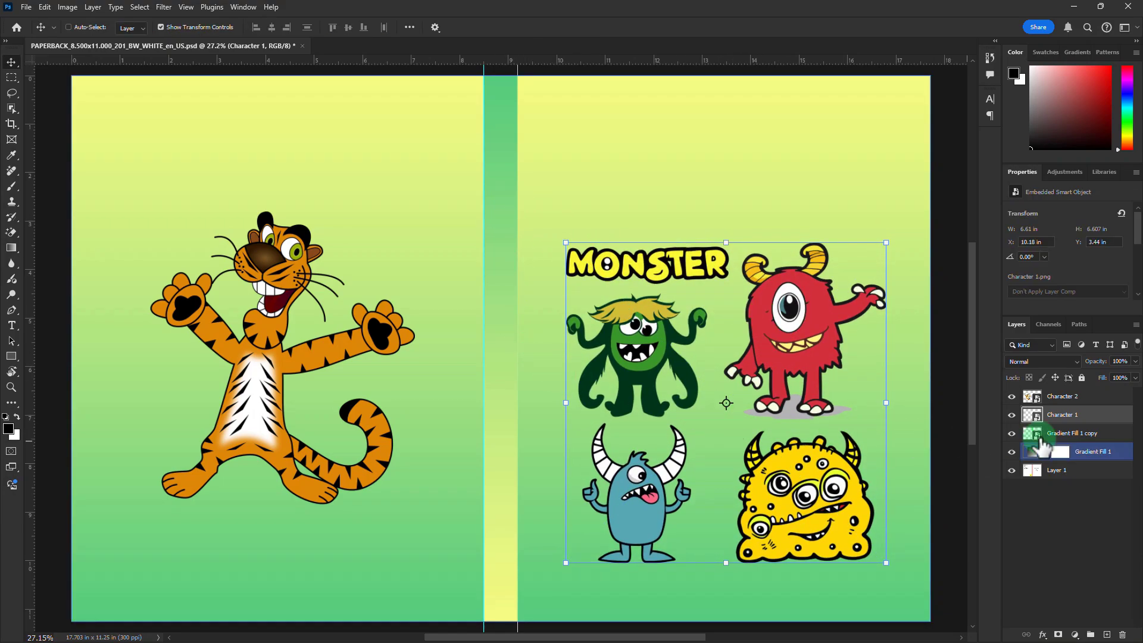
Give the Character 1 monsters a 35 px white outside stroke and a drop shadow.
{"action": "double_click", "coordinate": [1101, 417]}
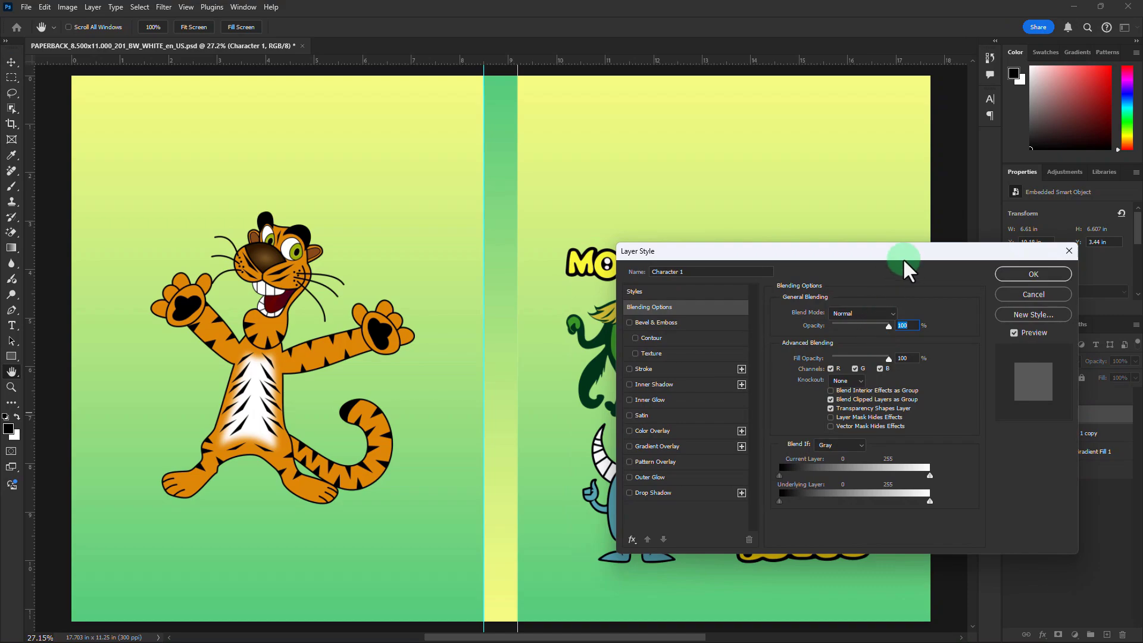
{"action": "mouse_move", "coordinate": [904, 261]}
{"action": "left_mouse_down"}
{"action": "mouse_move", "coordinate": [916, 251]}
{"action": "mouse_move", "coordinate": [523, 171]}
{"action": "mouse_move", "coordinate": [372, 84]}
{"action": "left_mouse_up"}
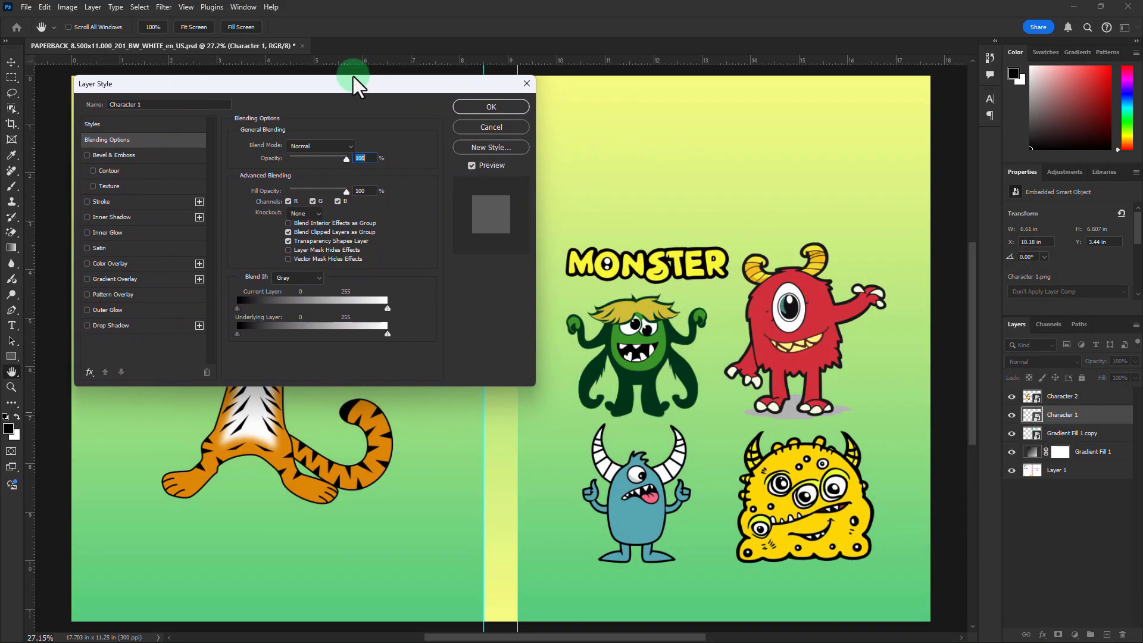
{"action": "left_click", "coordinate": [93, 203]}
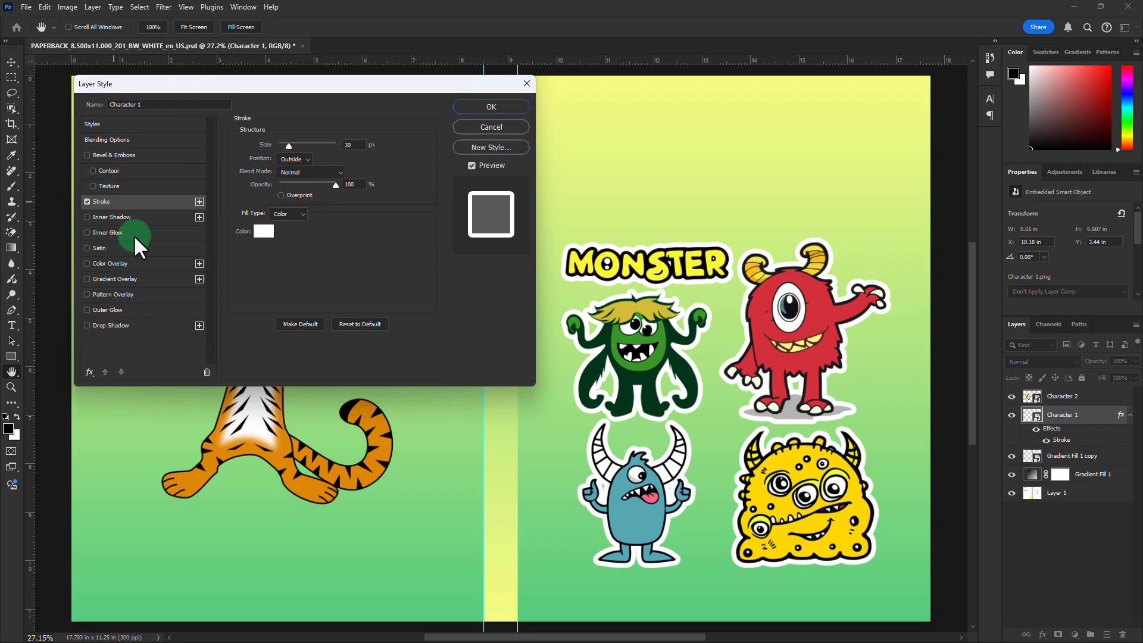
{"action": "double_click", "coordinate": [355, 145]}
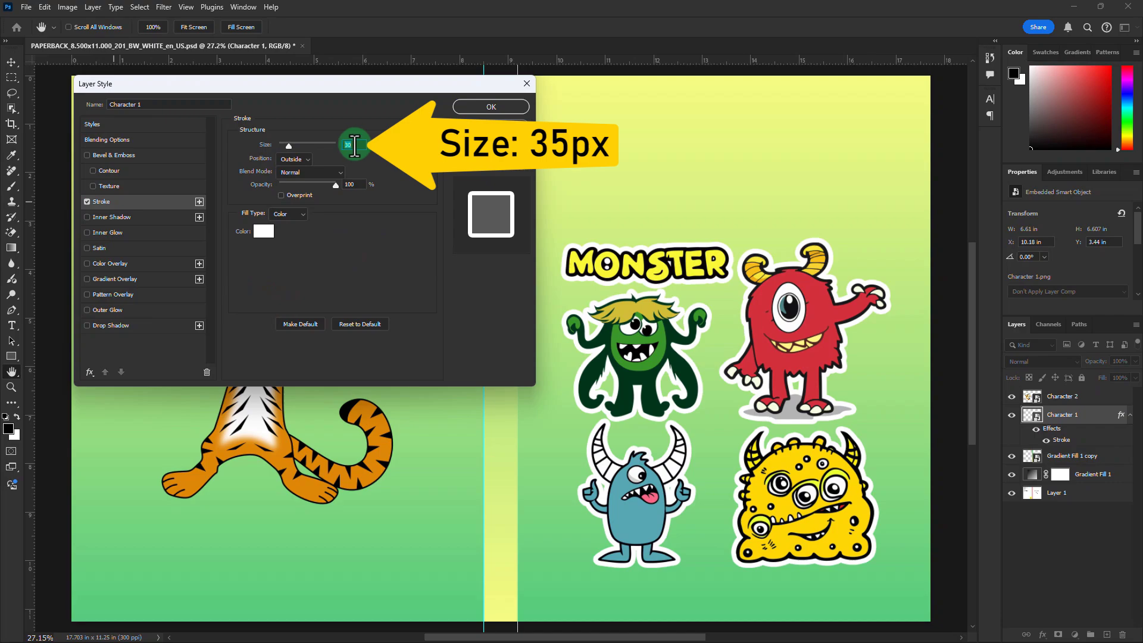
{"action": "type", "text": "35"}
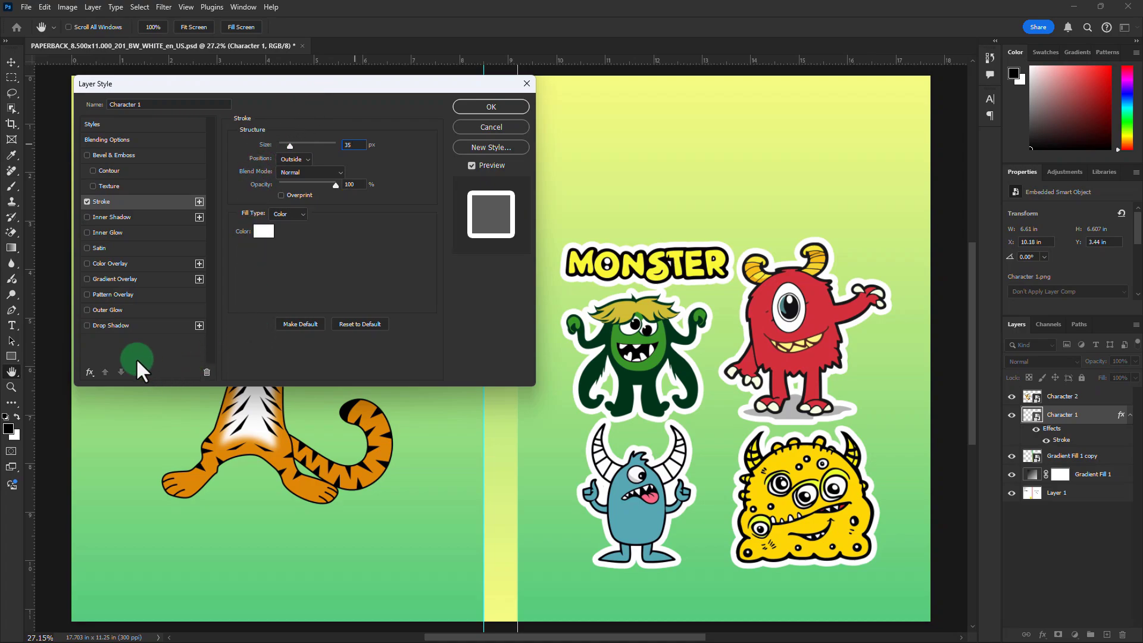
{"action": "left_click", "coordinate": [109, 326]}
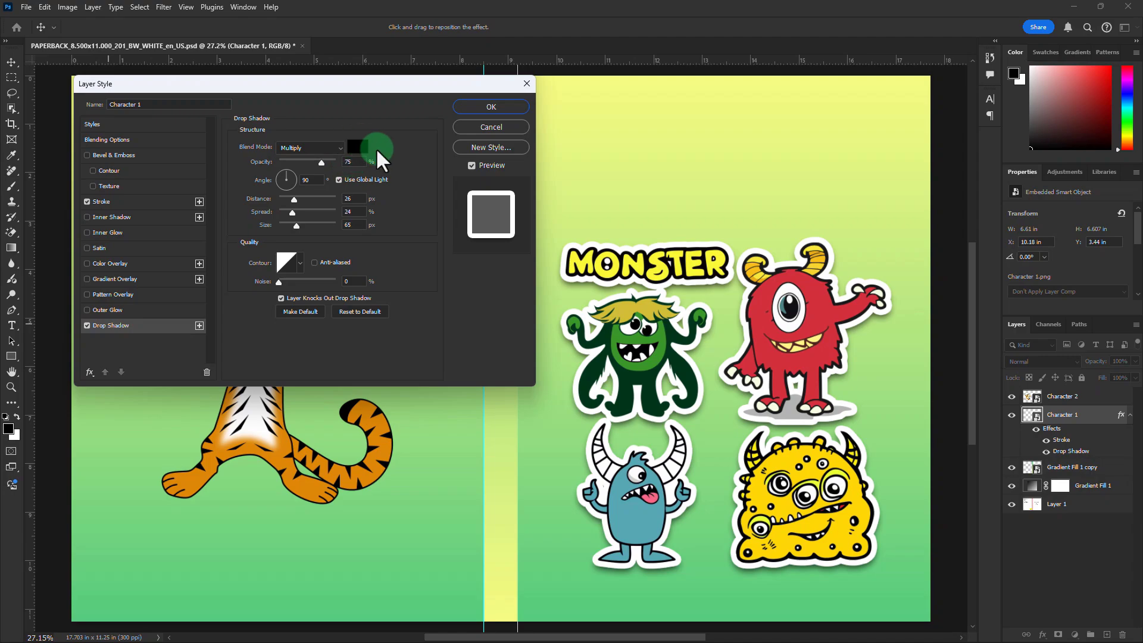
{"action": "left_click", "coordinate": [480, 106]}
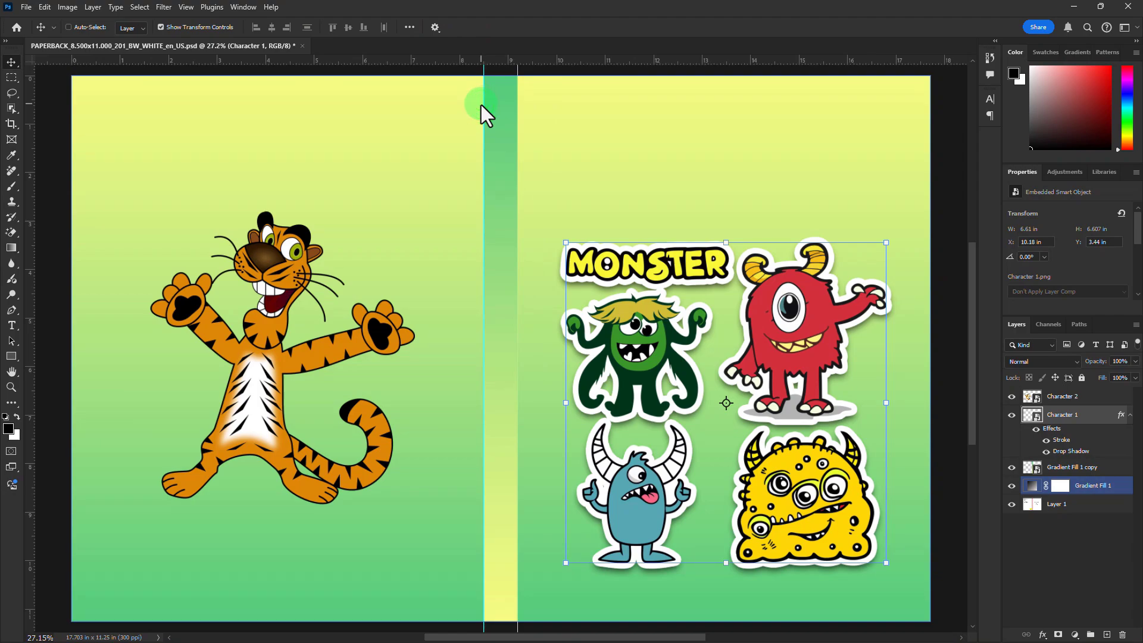
Add the horizontal text "Happy" in The Fruit Star font near the upper edge of the front cover.
{"action": "left_click", "coordinate": [11, 325]}
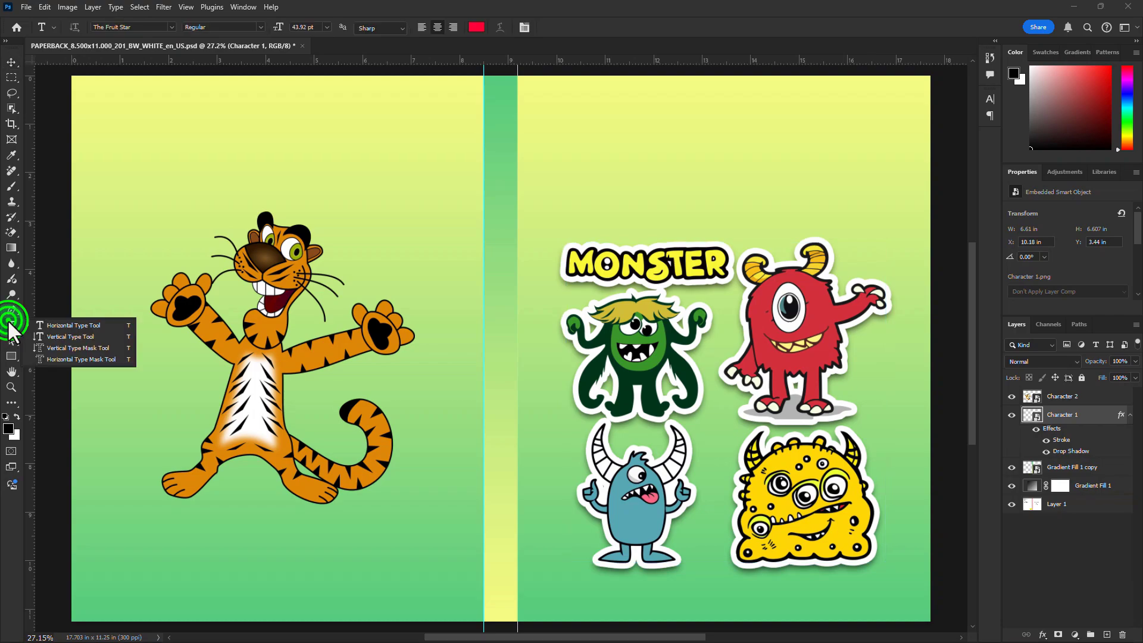
{"action": "left_click", "coordinate": [59, 324]}
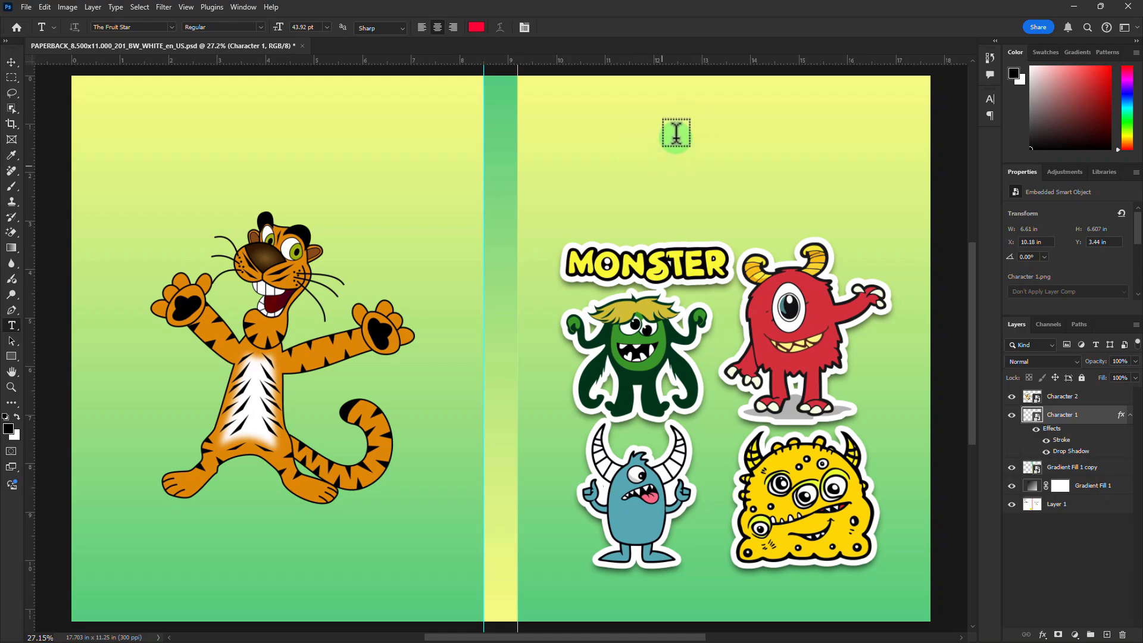
{"action": "left_click", "coordinate": [629, 123]}
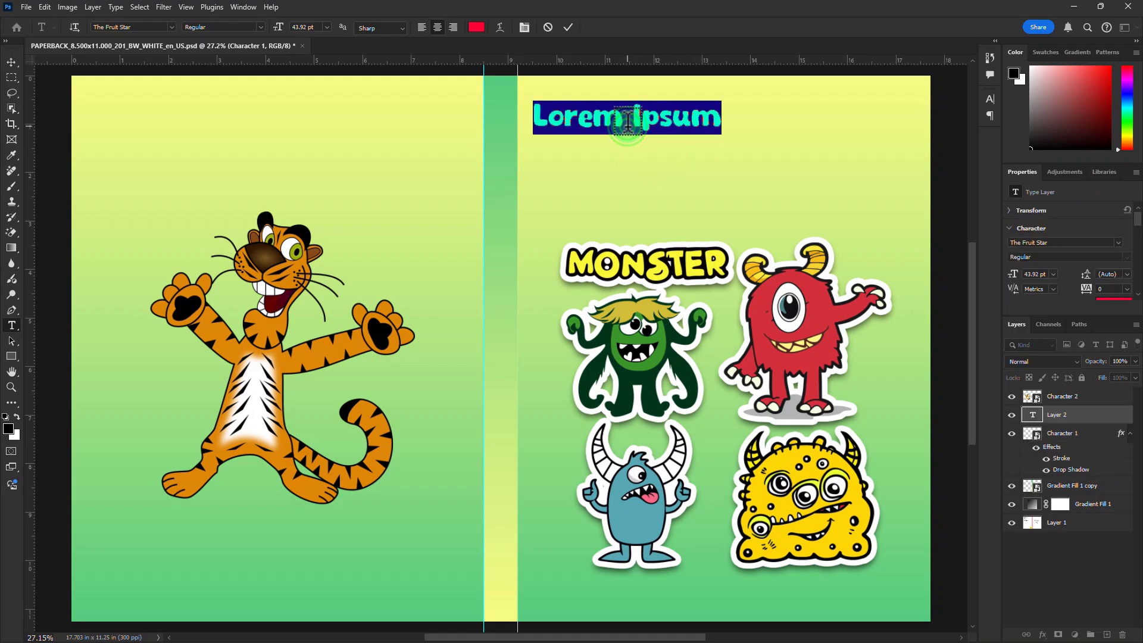
{"action": "type", "text": "Ha"}
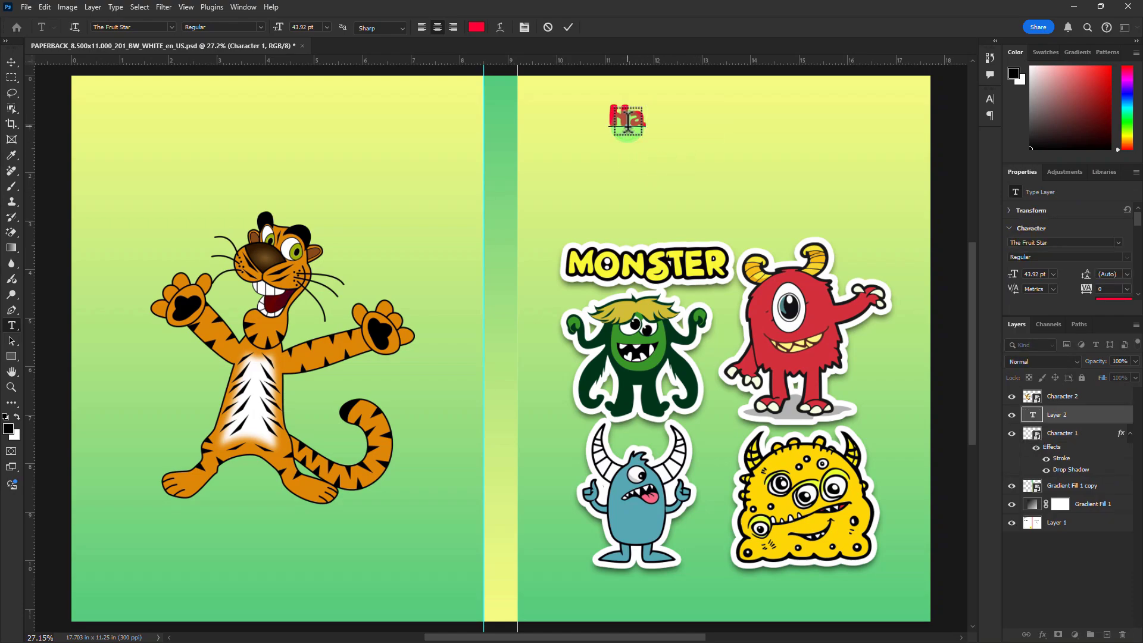
{"action": "type", "text": "ppy"}
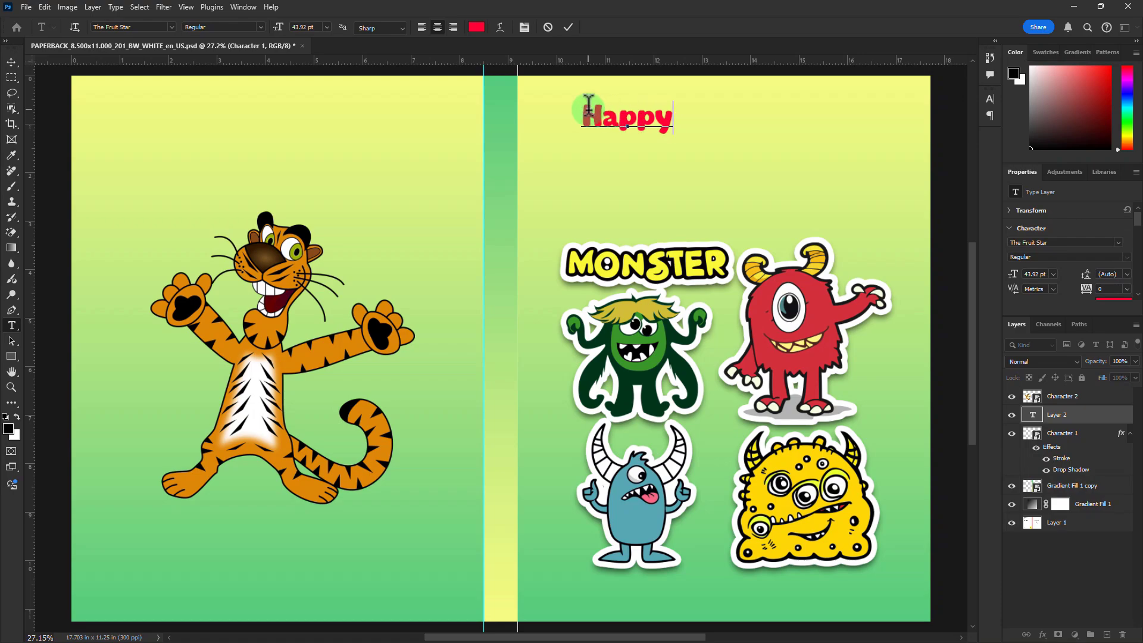
{"action": "left_click", "coordinate": [569, 27]}
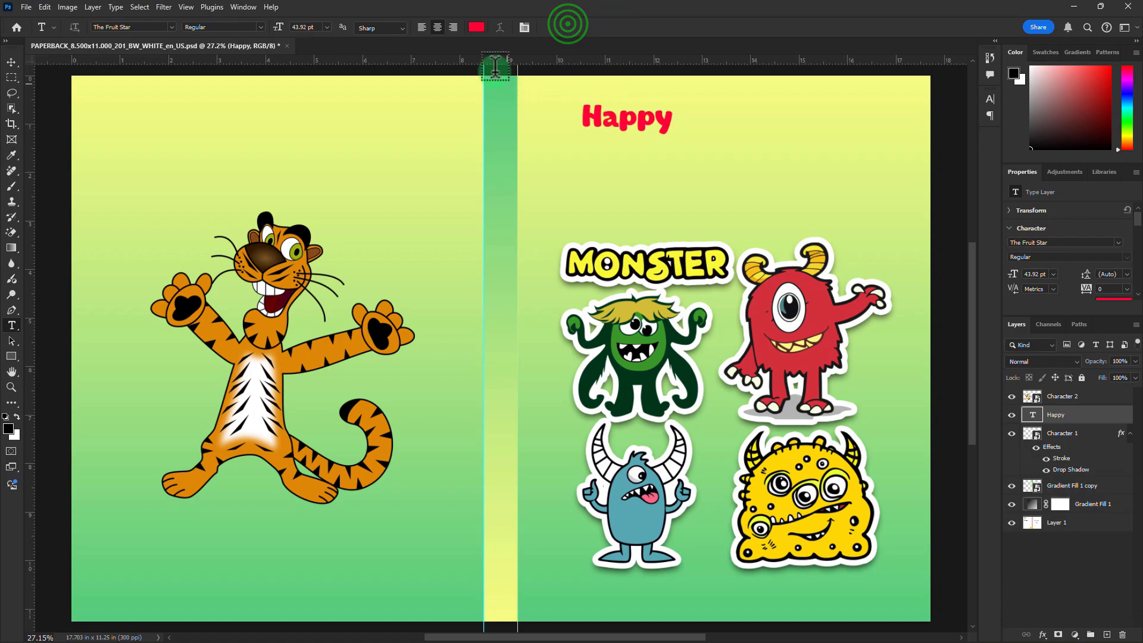
Change the colour of the Happy text to dark green #008112.
{"action": "left_click", "coordinate": [476, 27]}
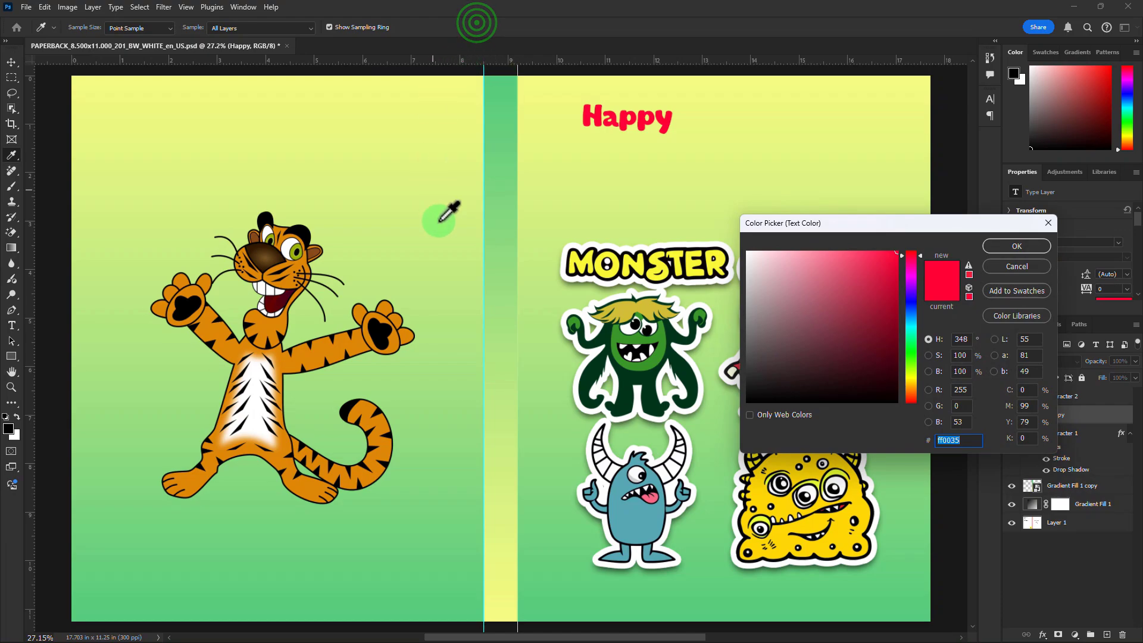
{"action": "left_click", "coordinate": [897, 308]}
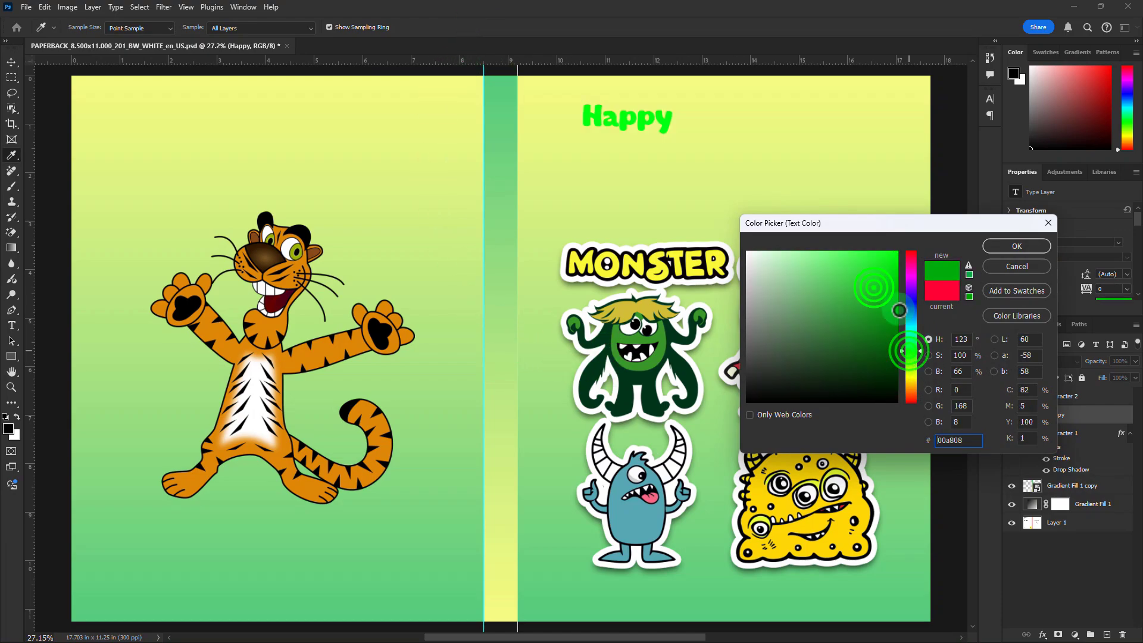
{"action": "left_click", "coordinate": [911, 348]}
{"action": "left_click", "coordinate": [898, 326]}
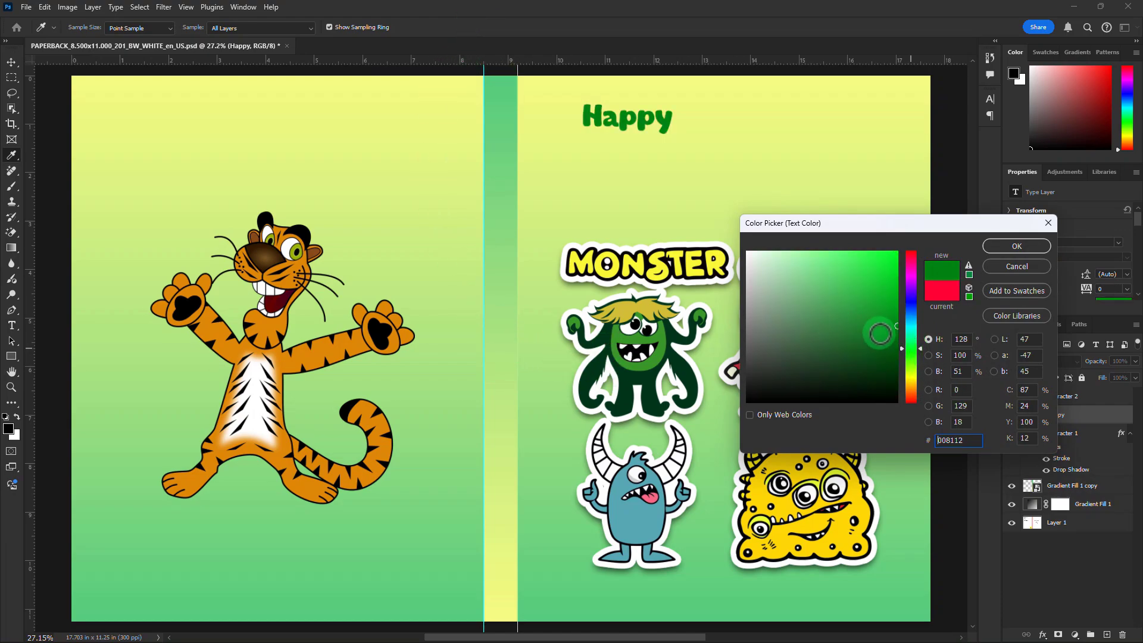
{"action": "left_click", "coordinate": [1016, 247]}
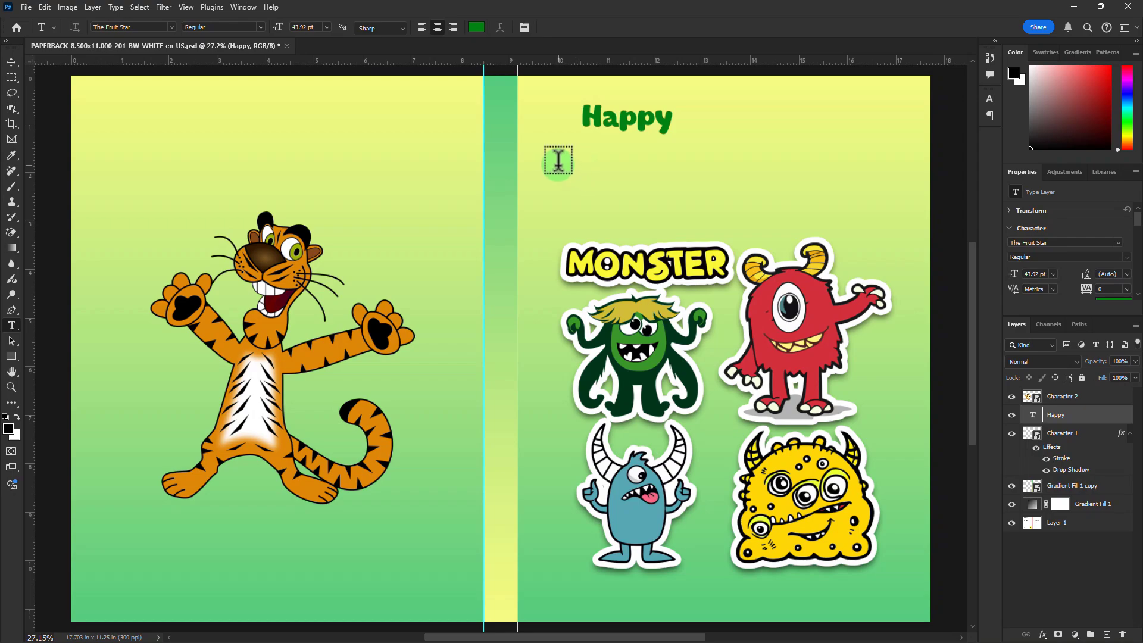
Add a separate "Kids Art" text line below Happy and colour it pinkish red #e6004c.
{"action": "left_click", "coordinate": [558, 162]}
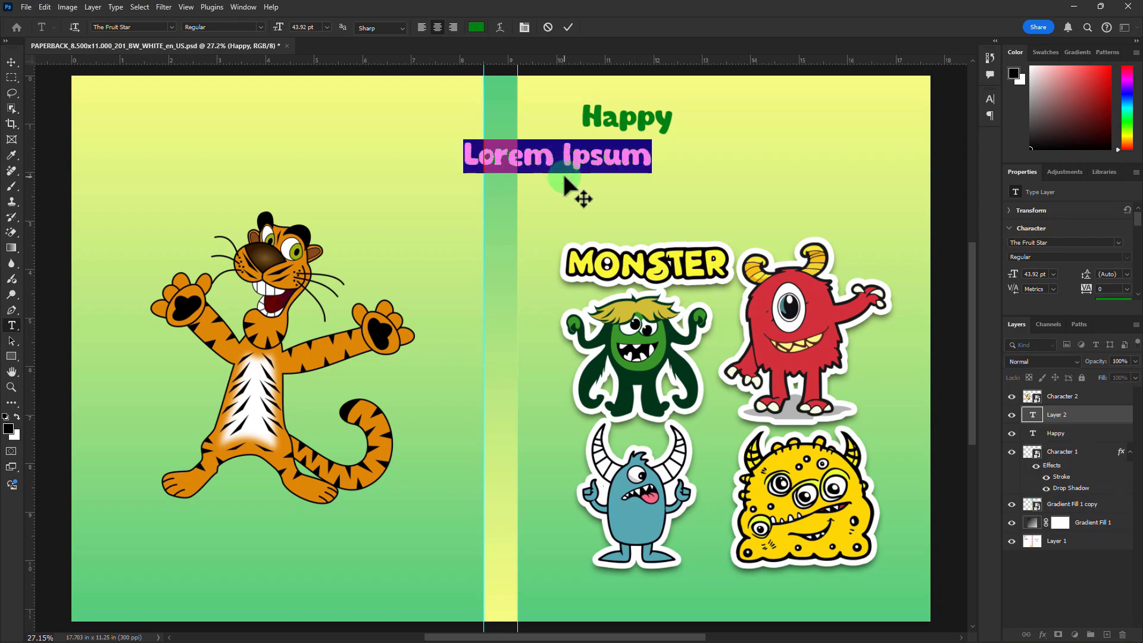
{"action": "type", "text": "Kids Art"}
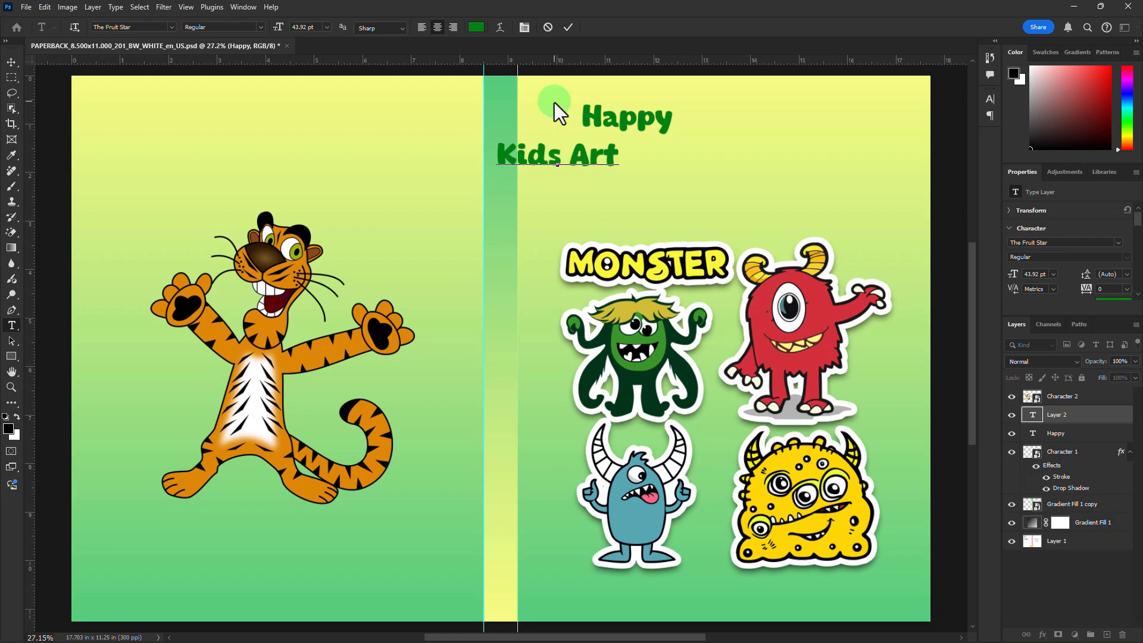
{"action": "left_click", "coordinate": [569, 27]}
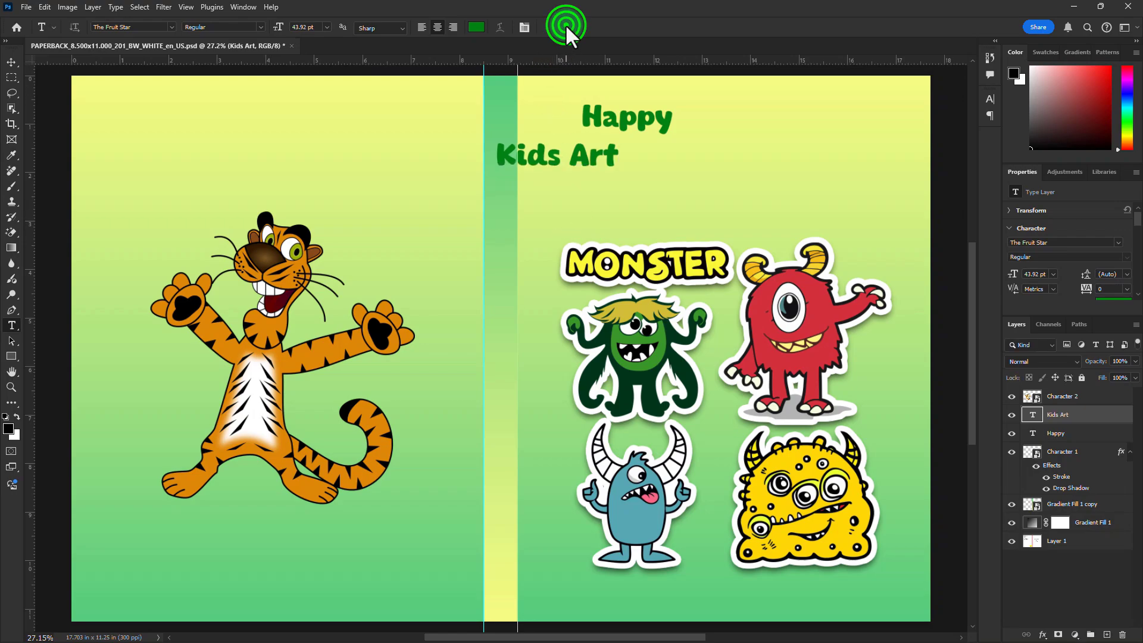
{"action": "left_click", "coordinate": [475, 27]}
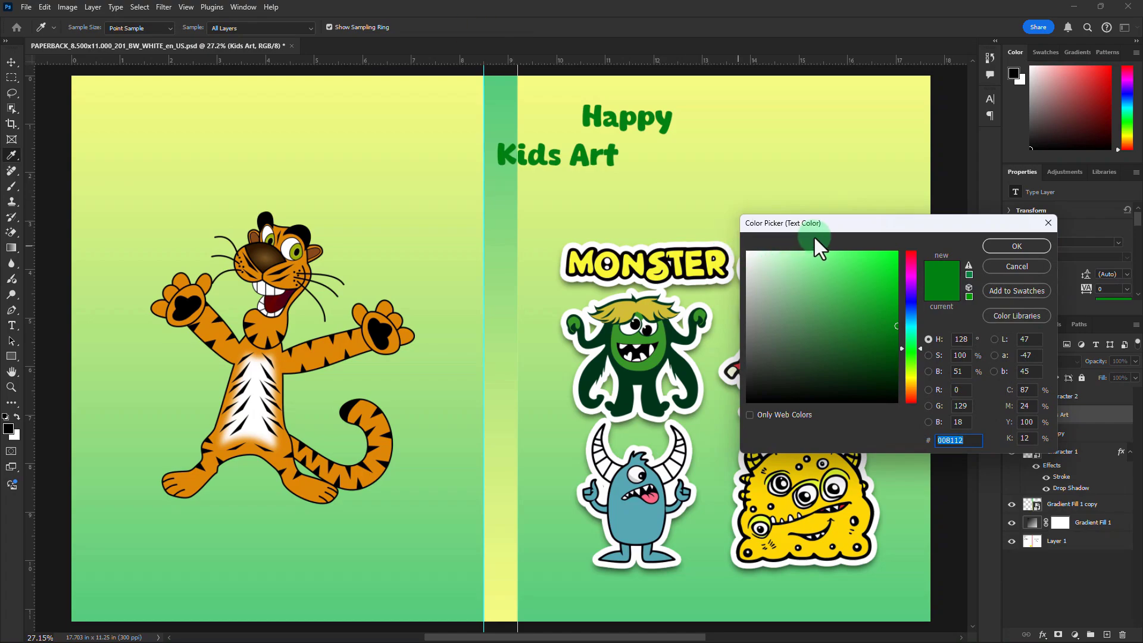
{"action": "mouse_move", "coordinate": [910, 264]}
{"action": "left_mouse_down"}
{"action": "mouse_move", "coordinate": [903, 283]}
{"action": "mouse_move", "coordinate": [891, 279]}
{"action": "mouse_move", "coordinate": [902, 267]}
{"action": "left_mouse_up"}
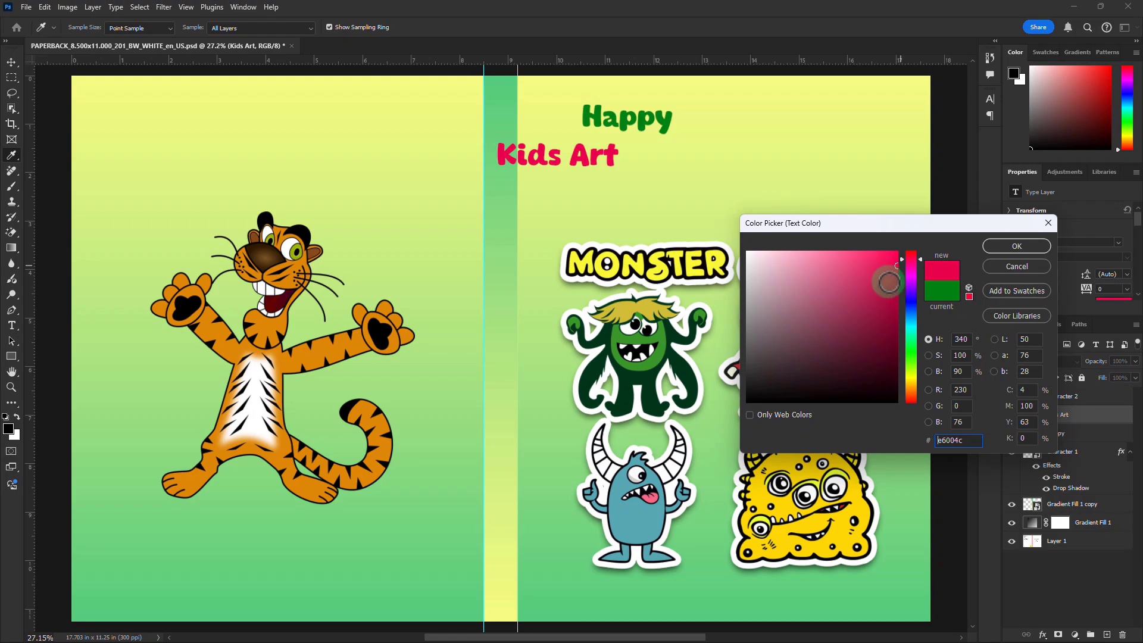
{"action": "left_click", "coordinate": [1010, 248]}
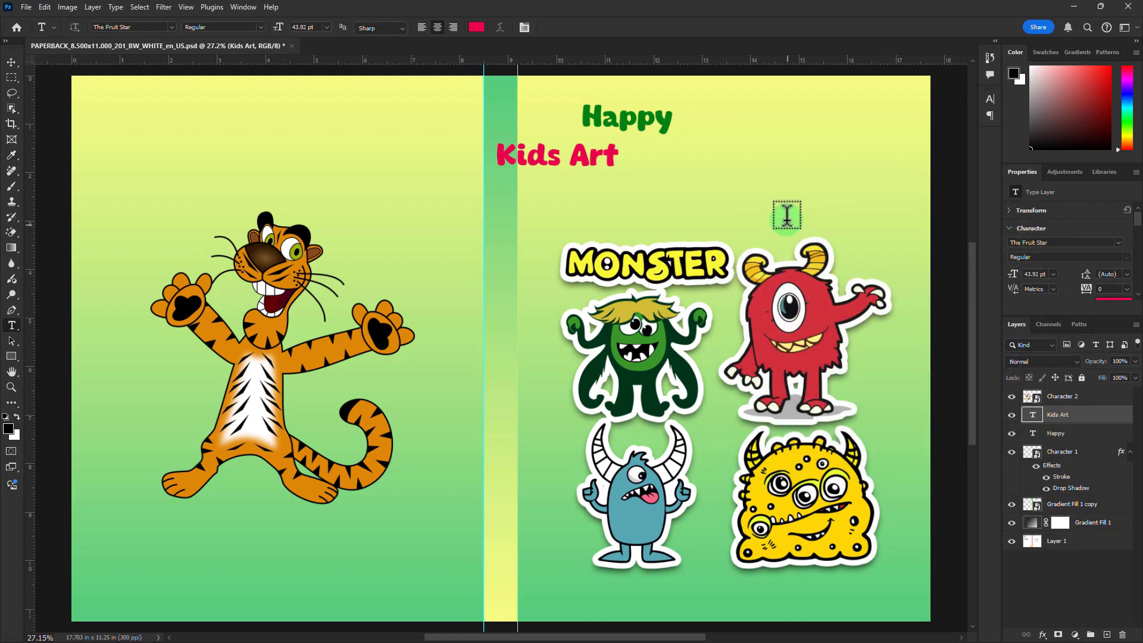
Enlarge the Kids Art text to about 218% and centre it above the monsters on the front cover.
{"action": "left_click", "coordinate": [11, 62]}
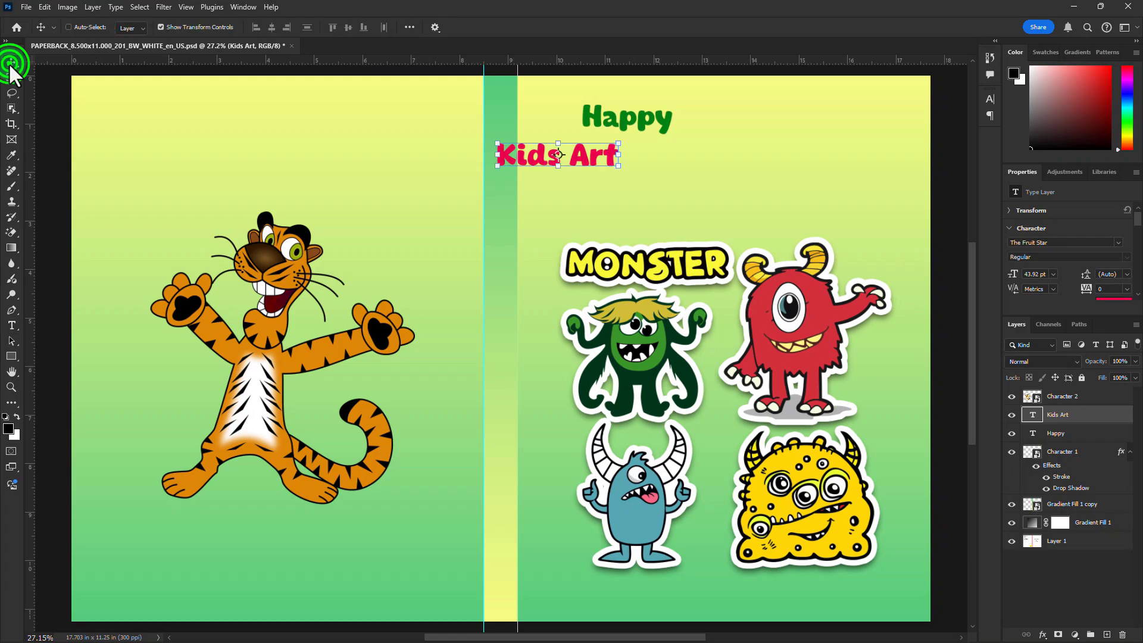
{"action": "left_click_drag", "start_coordinate": [596, 156], "coordinate": [833, 133]}
{"action": "left_click_drag", "start_coordinate": [776, 178], "coordinate": [802, 196]}
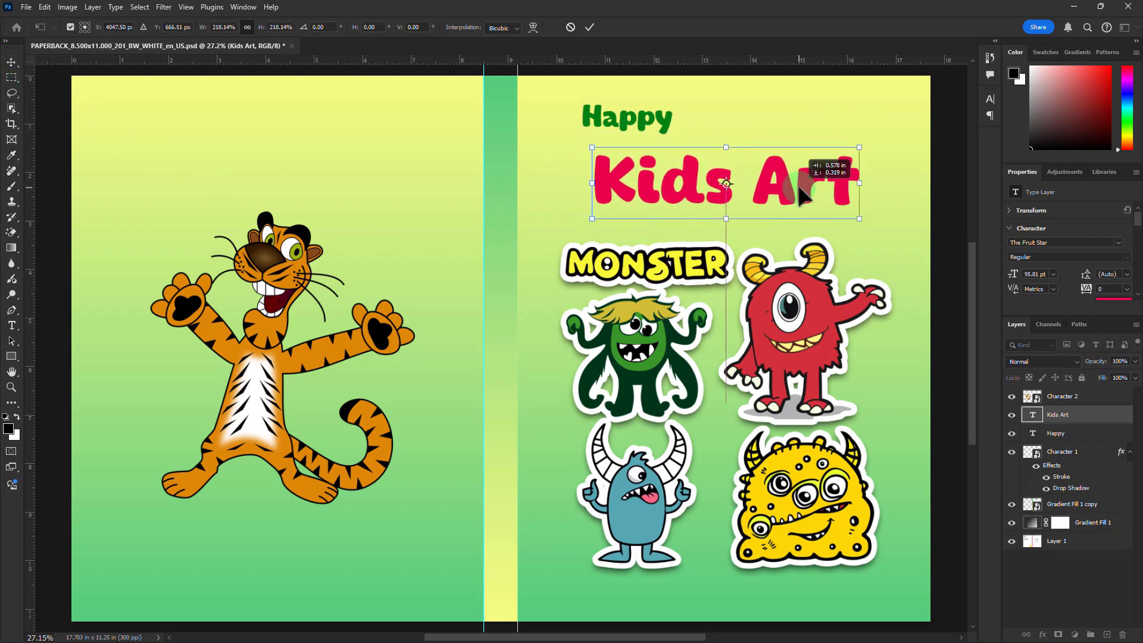
{"action": "left_click", "coordinate": [589, 26]}
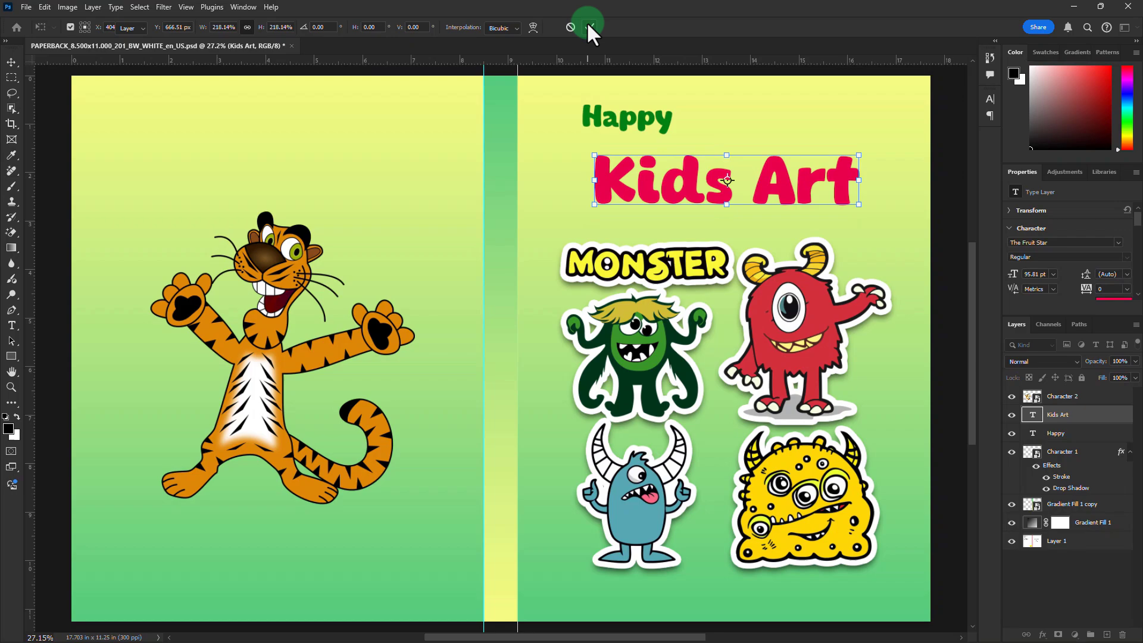
Enlarge the Happy text to about 63.7 pt and centre it directly above Kids Art.
{"action": "left_click", "coordinate": [1056, 433]}
{"action": "left_click_drag", "start_coordinate": [641, 123], "coordinate": [767, 133]}
{"action": "key", "text": "Return"}
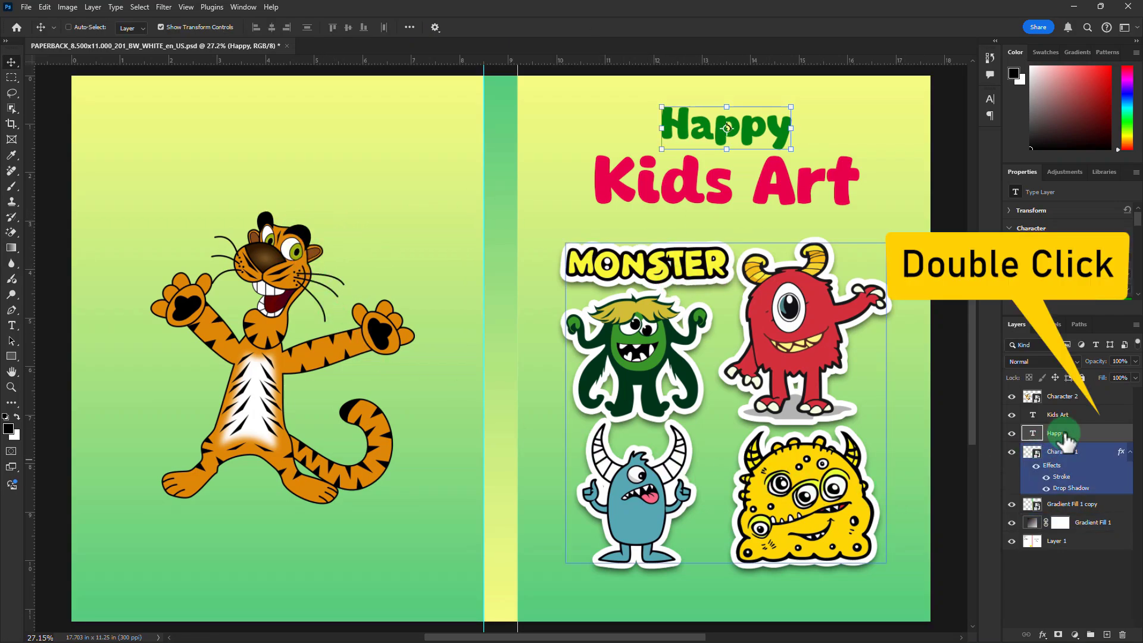
Apply a 35 px white outside stroke and a drop shadow to the Kids Art text layer.
{"action": "double_click", "coordinate": [1096, 415]}
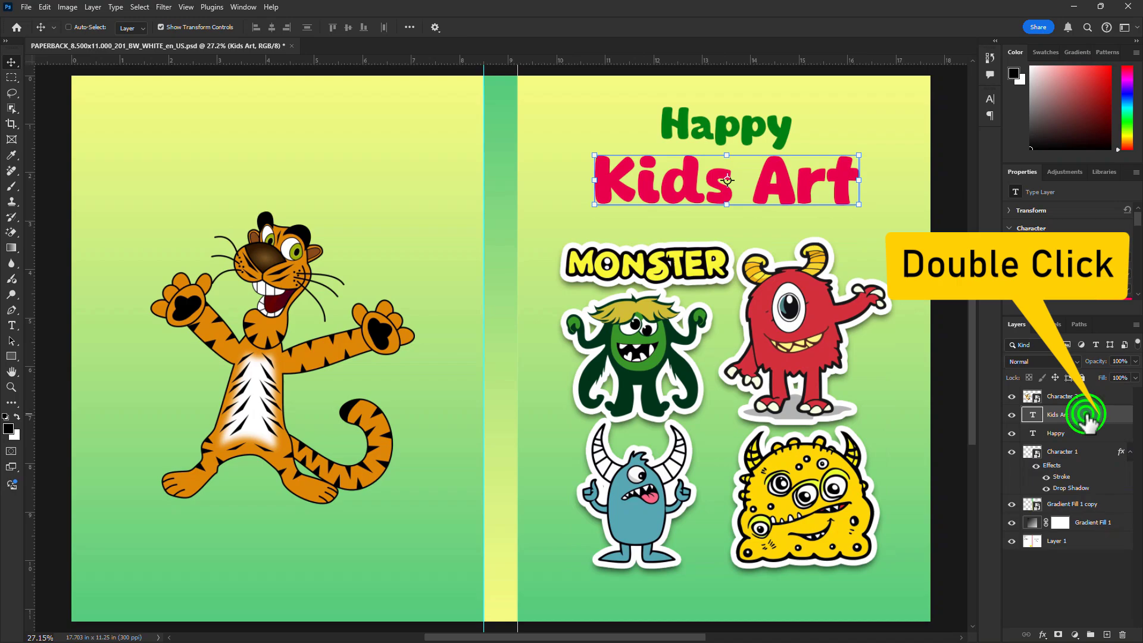
{"action": "double_click", "coordinate": [1086, 415]}
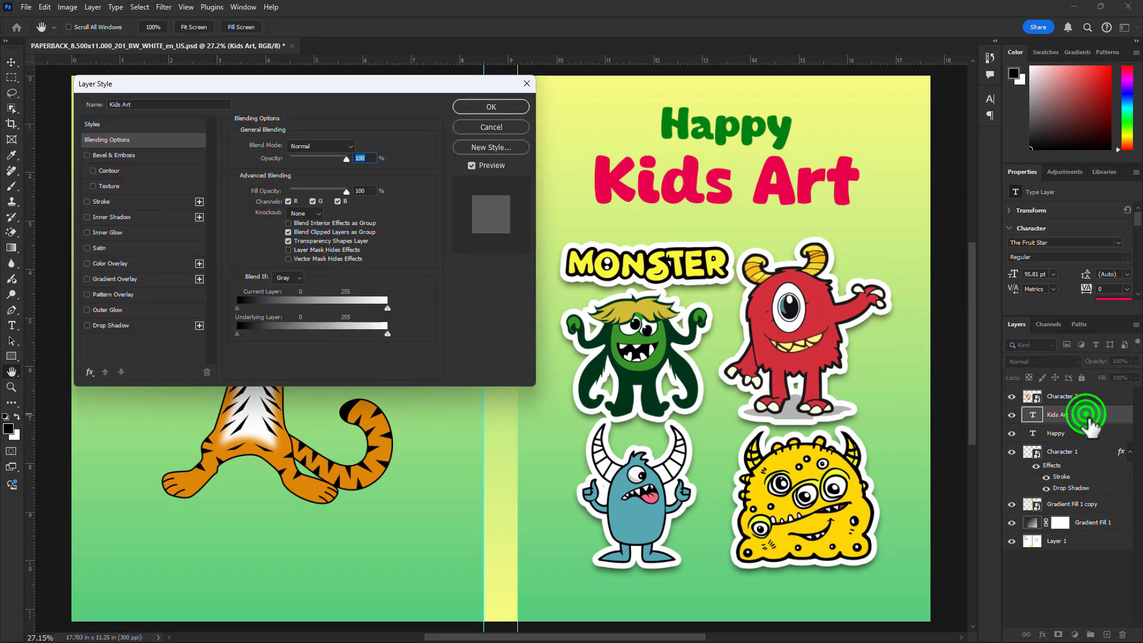
{"action": "left_click", "coordinate": [95, 201]}
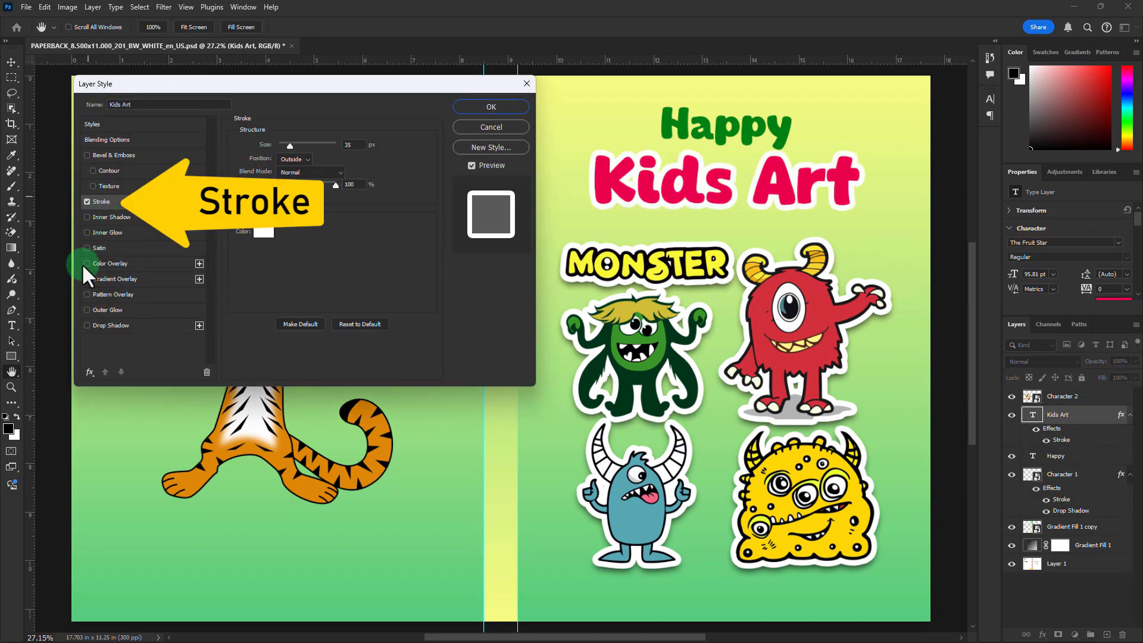
{"action": "left_click", "coordinate": [88, 324]}
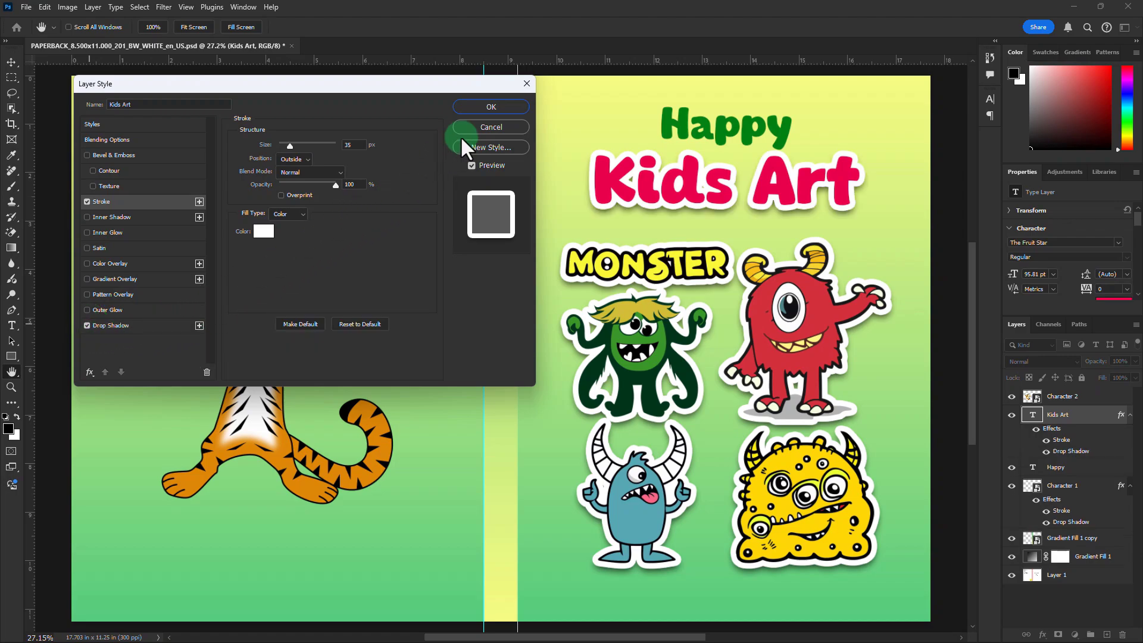
{"action": "left_click", "coordinate": [489, 106]}
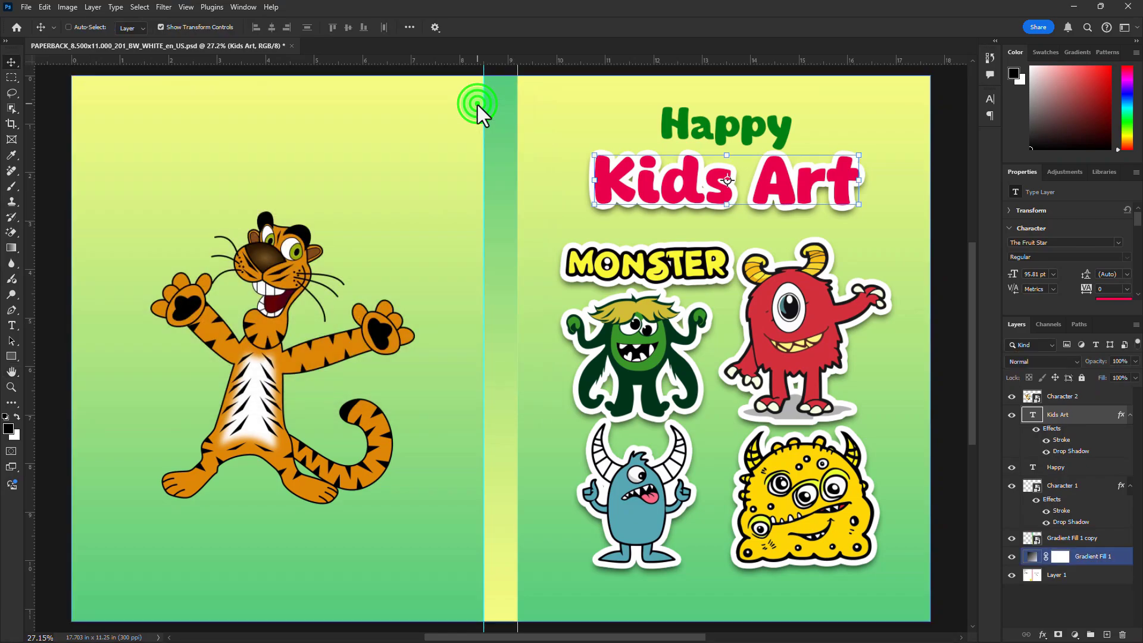
Apply a white stroke and a drop shadow (distance 26 px, spread 24%, size 65 px) to the Happy text layer and nudge it slightly upward.
{"action": "left_click", "coordinate": [1072, 467]}
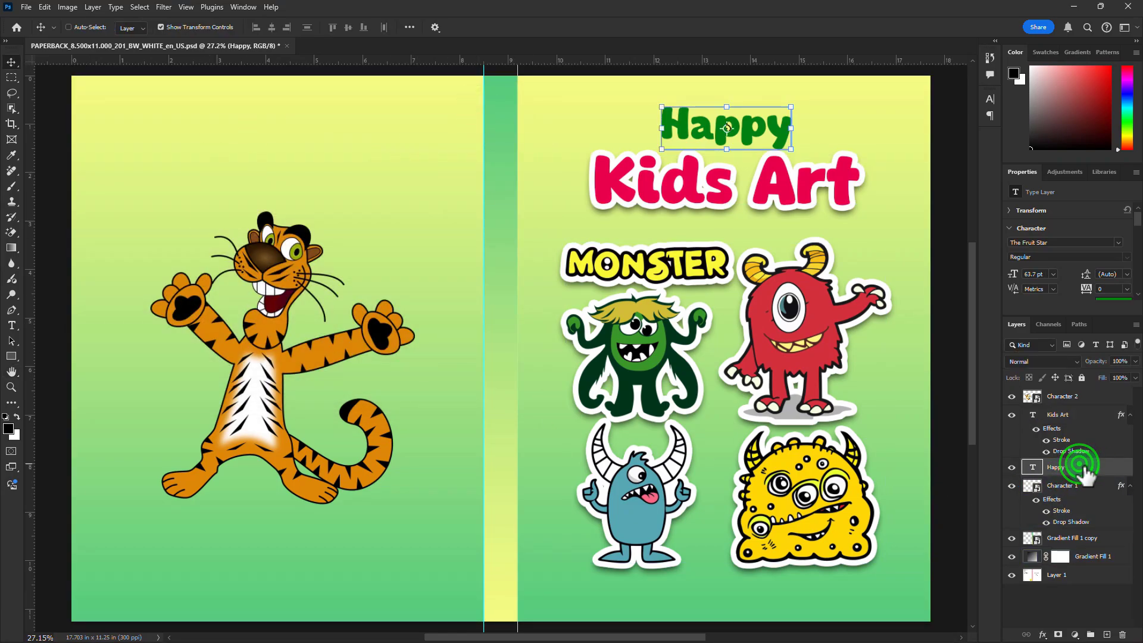
{"action": "double_click", "coordinate": [1080, 469]}
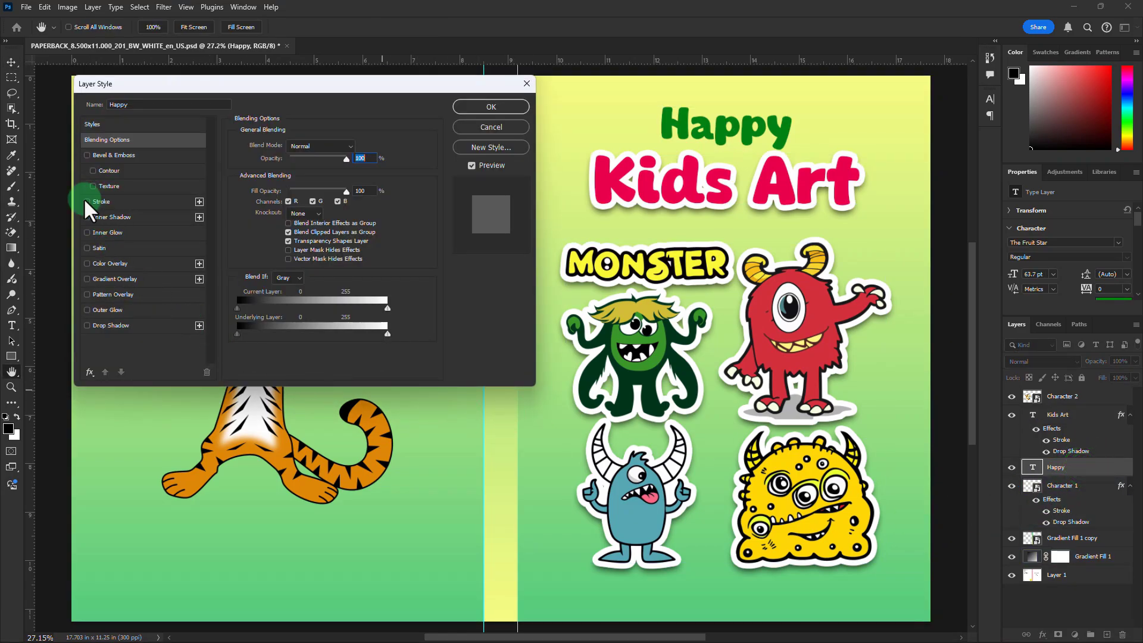
{"action": "left_click", "coordinate": [102, 201]}
{"action": "left_click", "coordinate": [105, 324]}
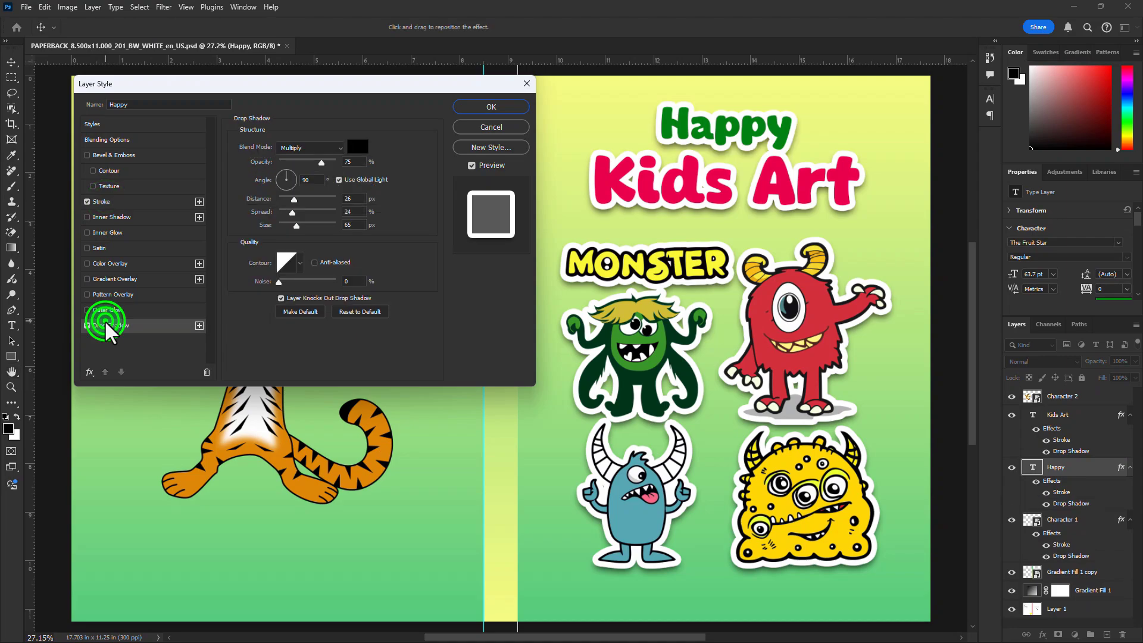
{"action": "left_click", "coordinate": [487, 109]}
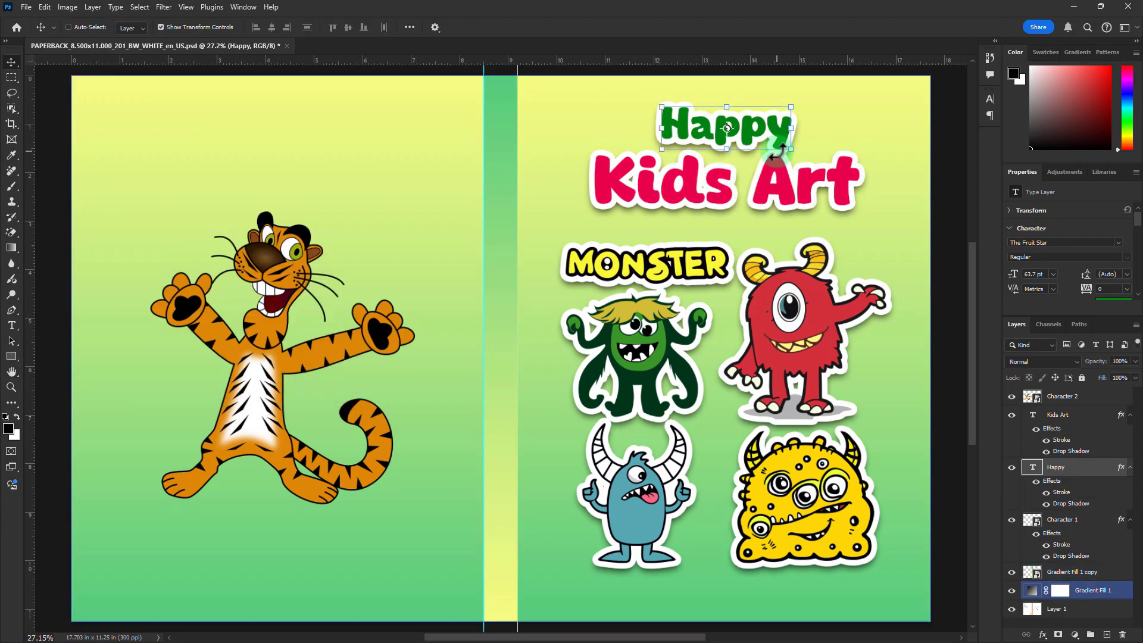
{"action": "left_click_drag", "start_coordinate": [770, 136], "coordinate": [770, 124]}
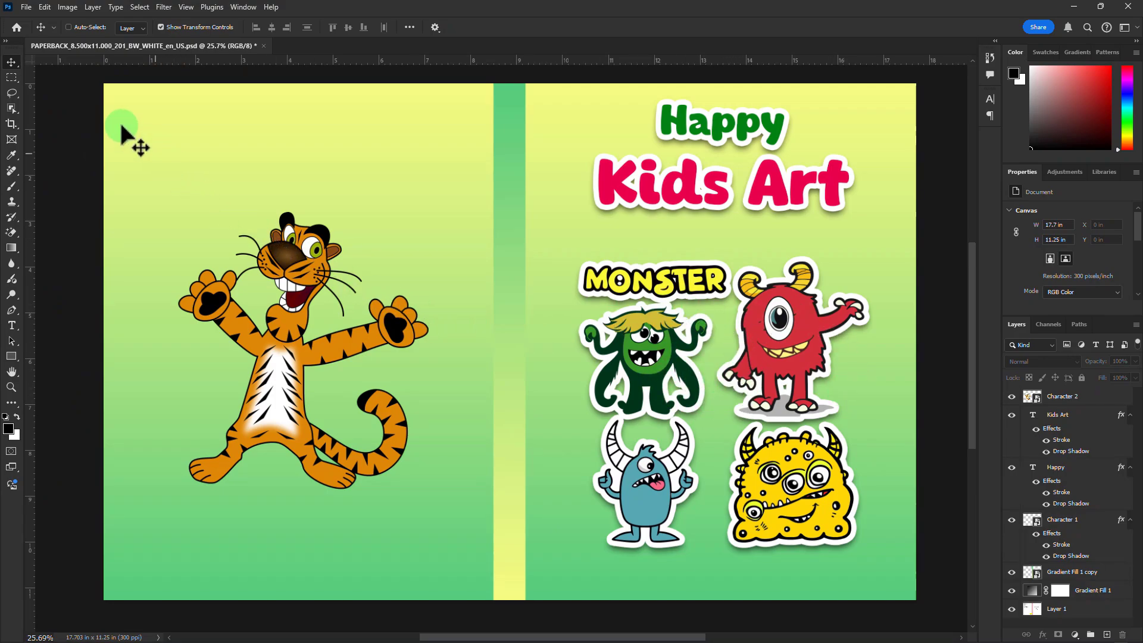
Save the cover as a Photoshop PDF named Final PDF Book Cover Design in the Final PDF Design folder with the High Quality Print preset.
{"action": "left_click", "coordinate": [26, 7]}
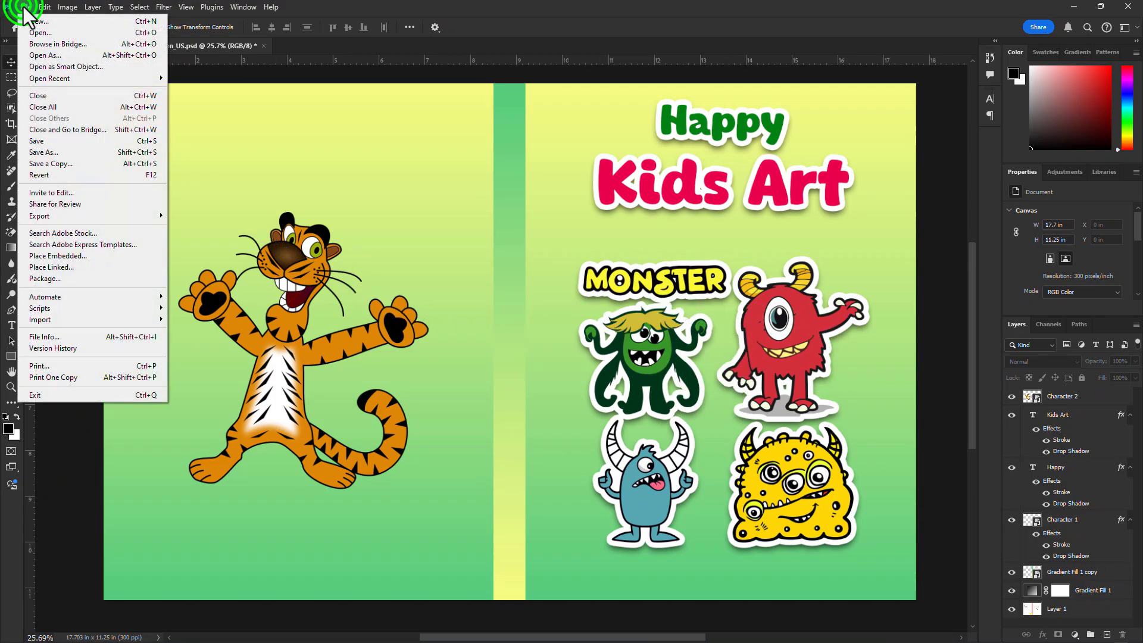
{"action": "left_click", "coordinate": [45, 153]}
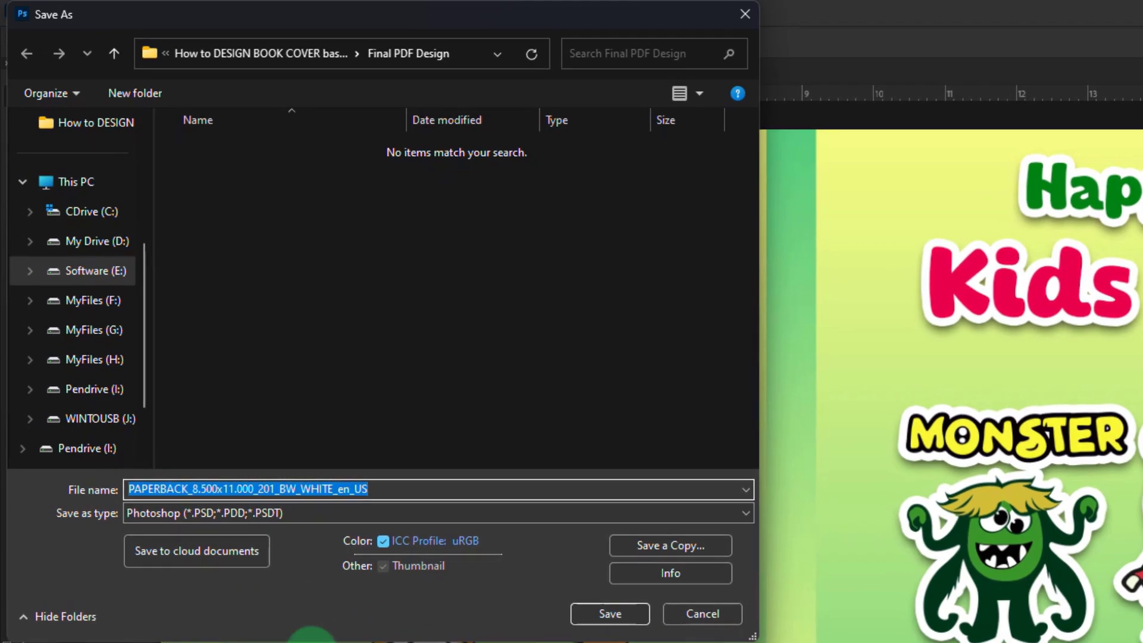
{"action": "type", "text": "Final PDF Book Cover Design"}
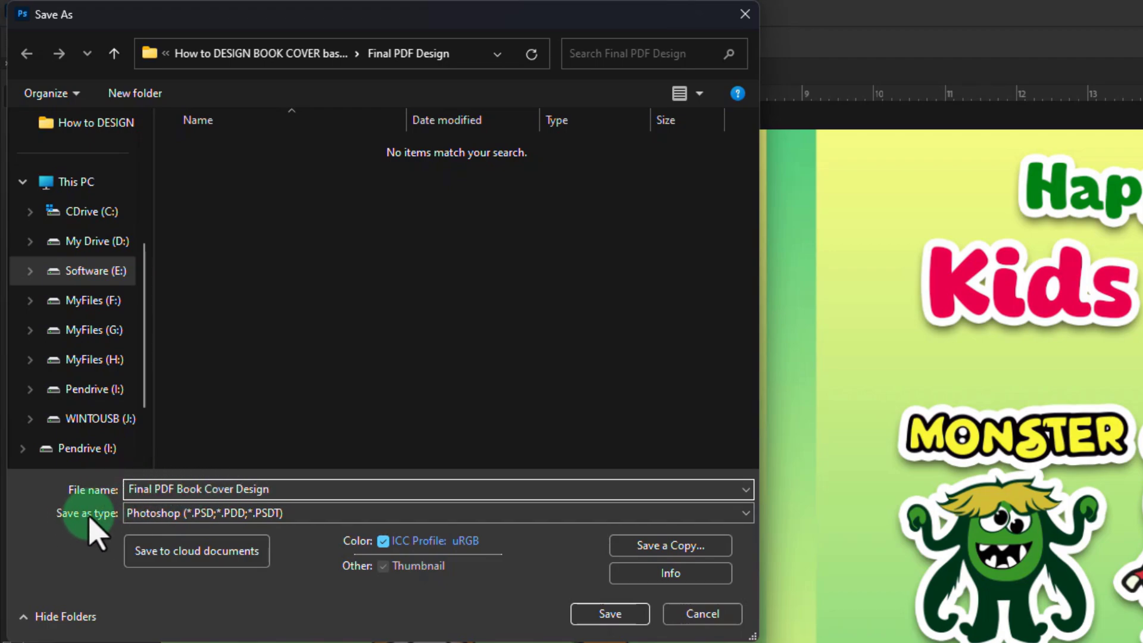
{"action": "left_click", "coordinate": [165, 515]}
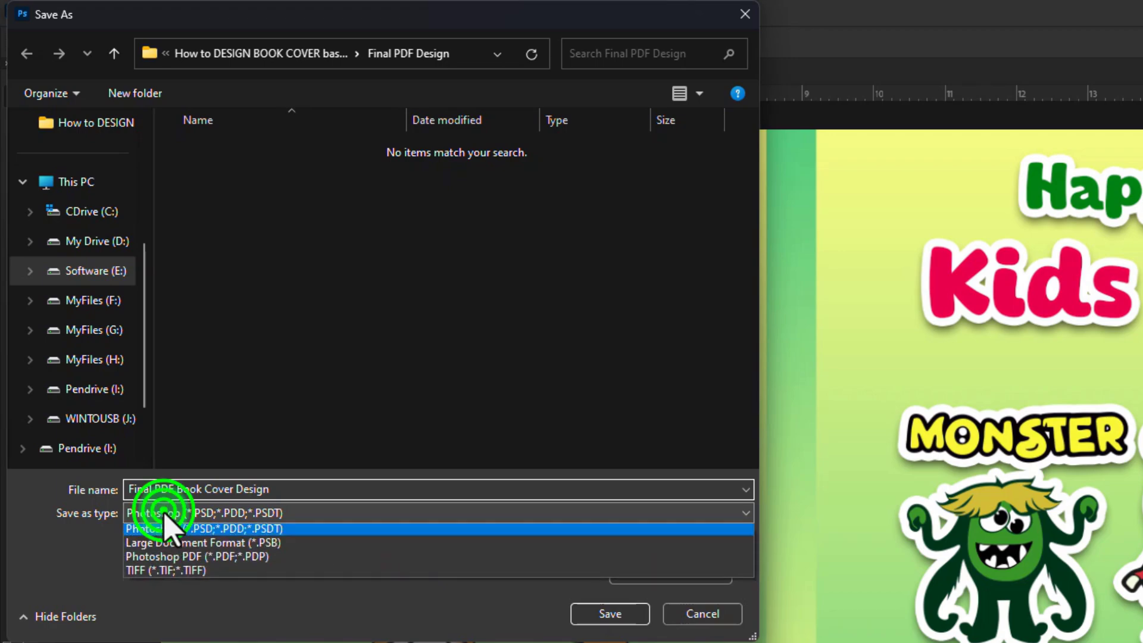
{"action": "left_click", "coordinate": [180, 562]}
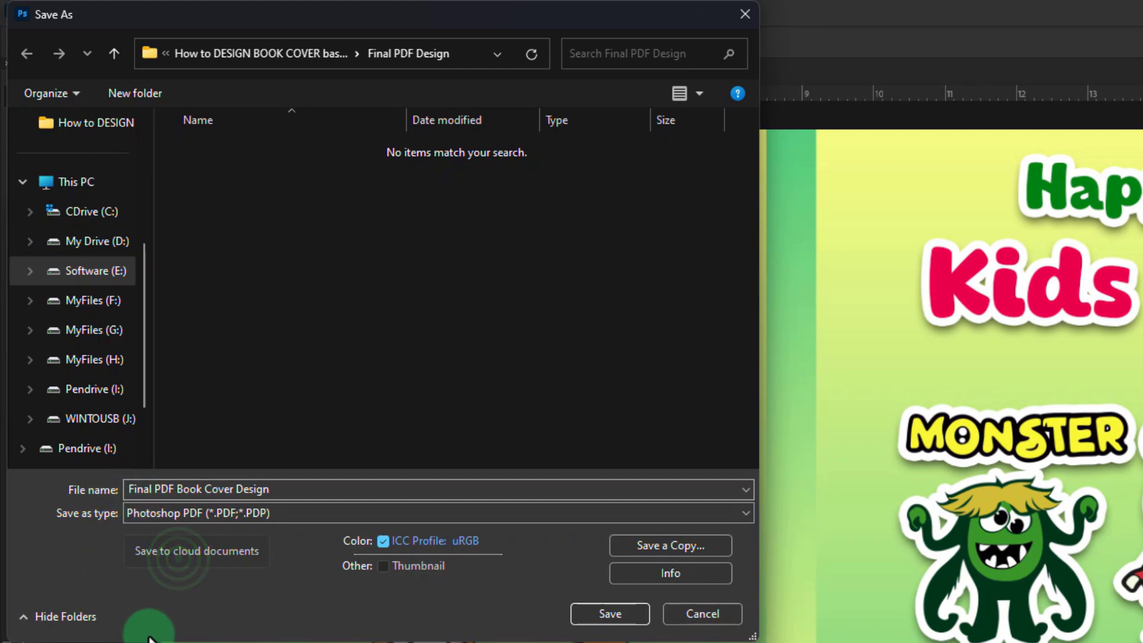
{"action": "left_click", "coordinate": [599, 615]}
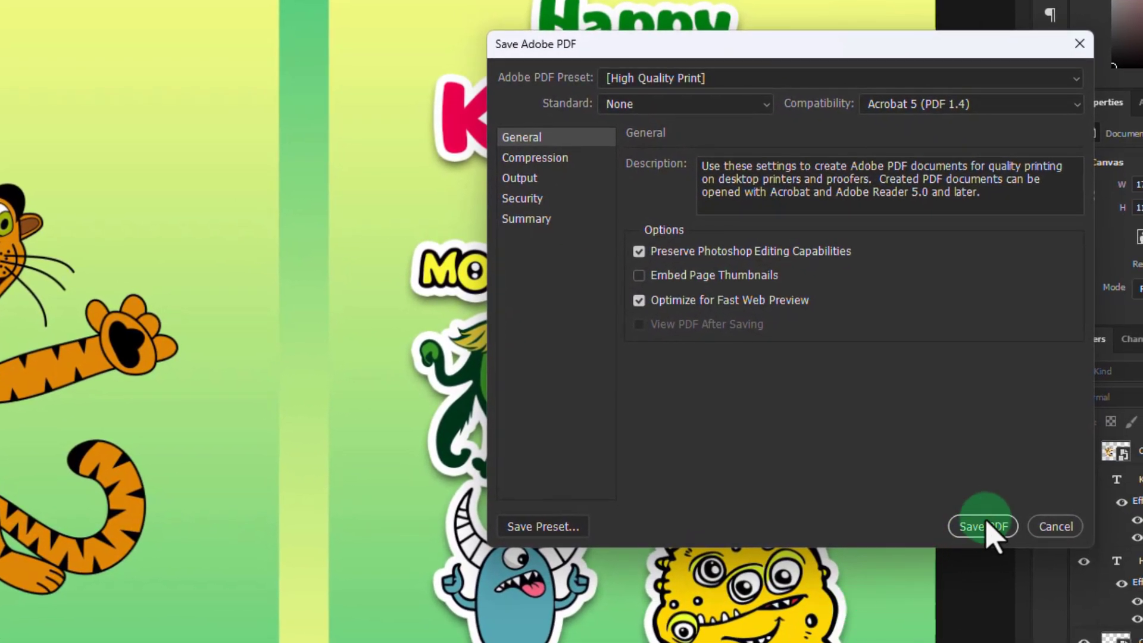
{"action": "left_click", "coordinate": [984, 526]}
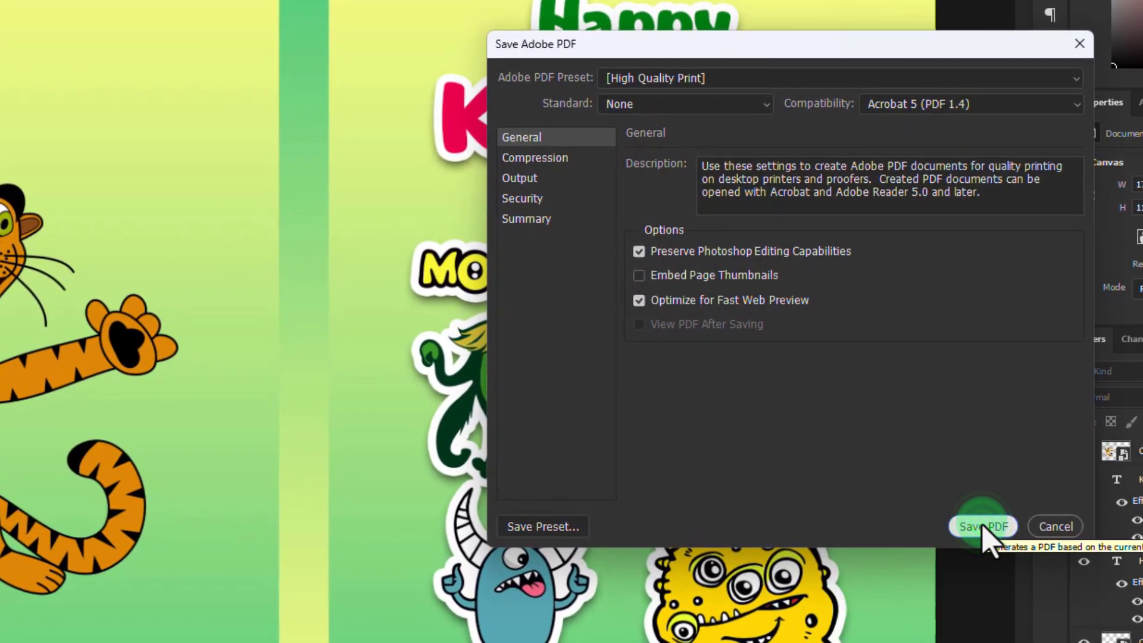
{"action": "left_click", "coordinate": [983, 526]}
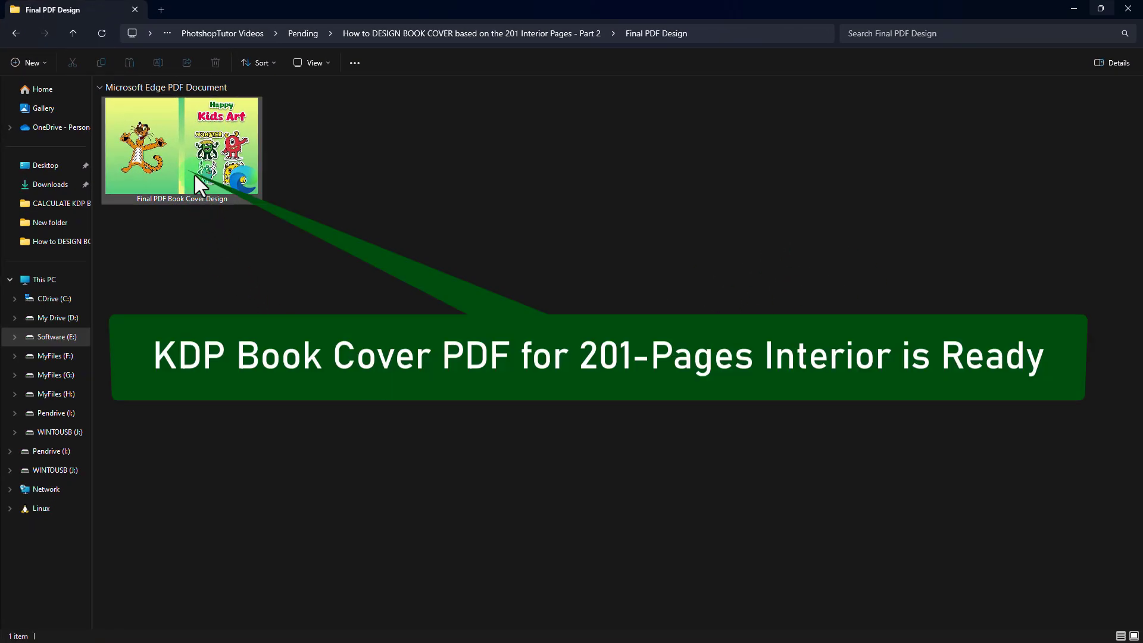
Open the Final PDF Book Cover Design file from the Final PDF Design folder in File Explorer to check it.
{"action": "left_click", "coordinate": [164, 145]}
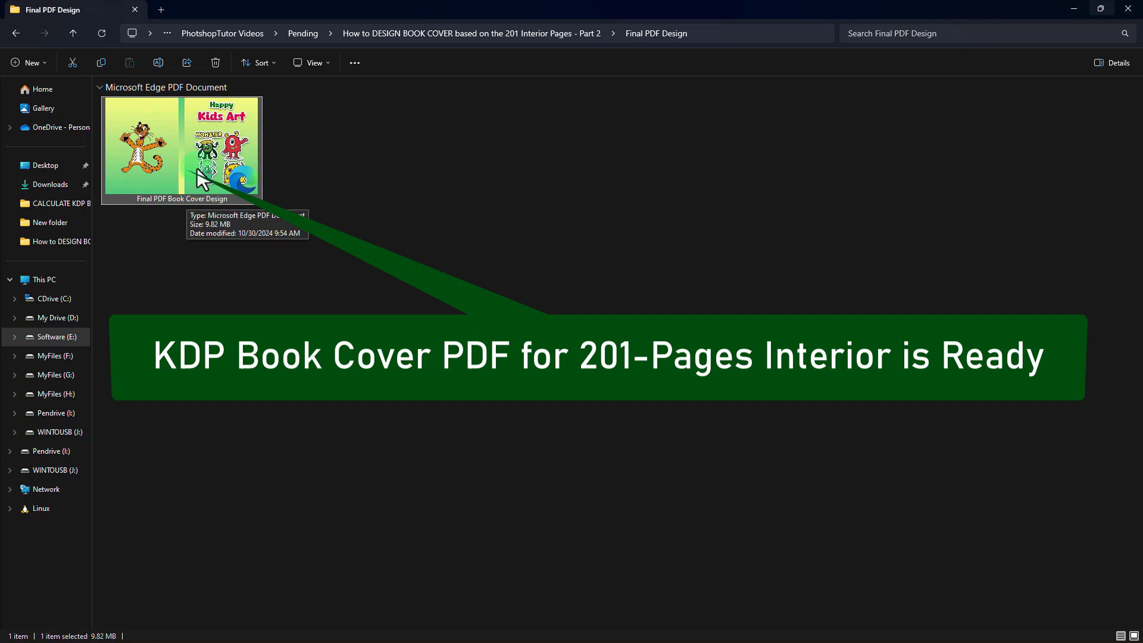
{"action": "double_click", "coordinate": [180, 159]}
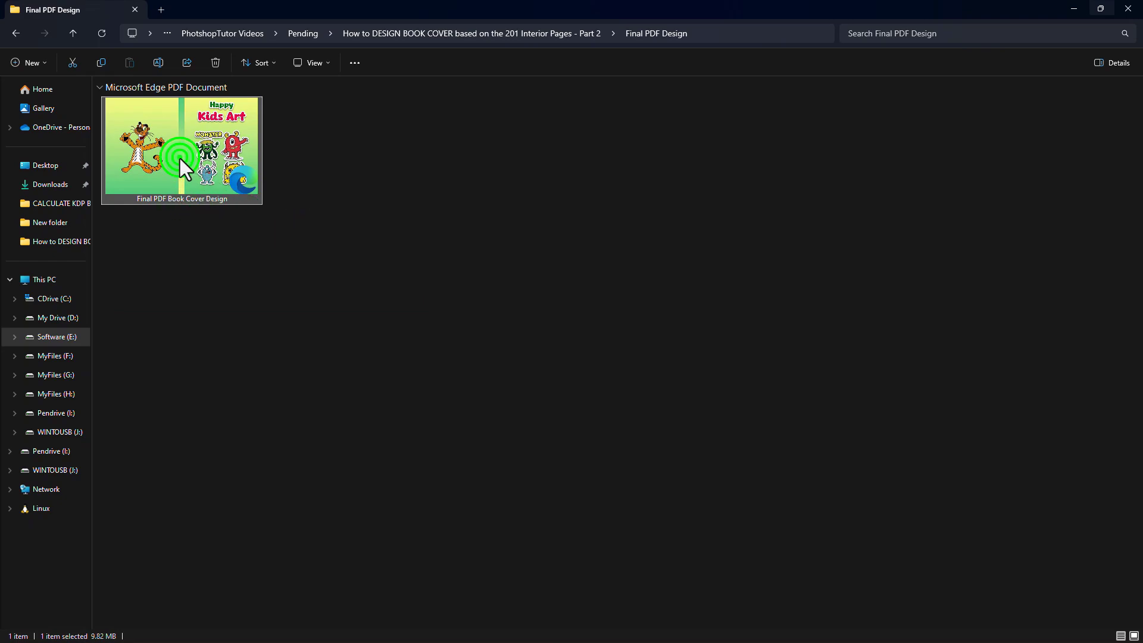